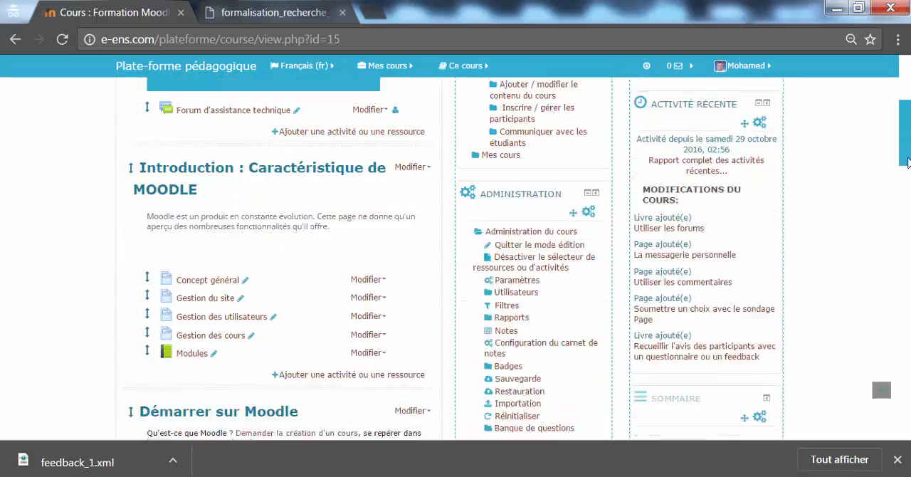
Add a Feedback activity to the course's general section, below the Forum d'assistance technique
drag(904, 183, 903, 133)
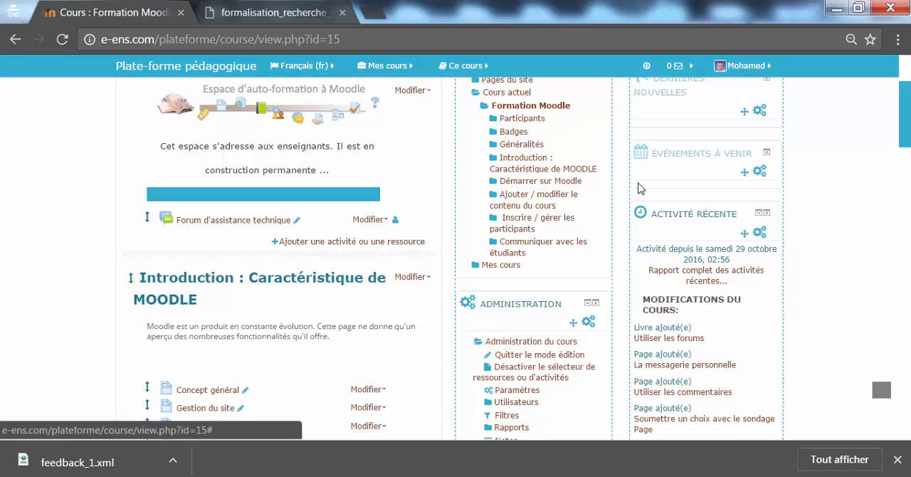
drag(908, 100, 909, 87)
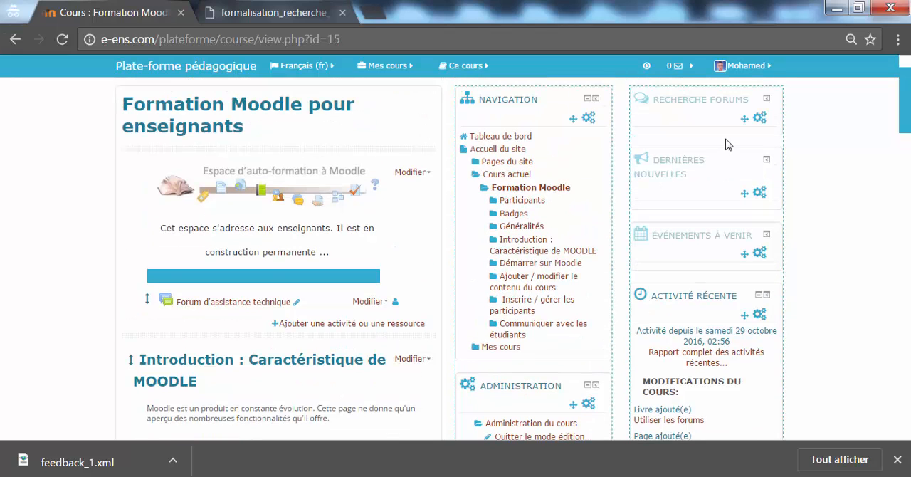
scroll(570, 199, down, 1)
click(399, 240)
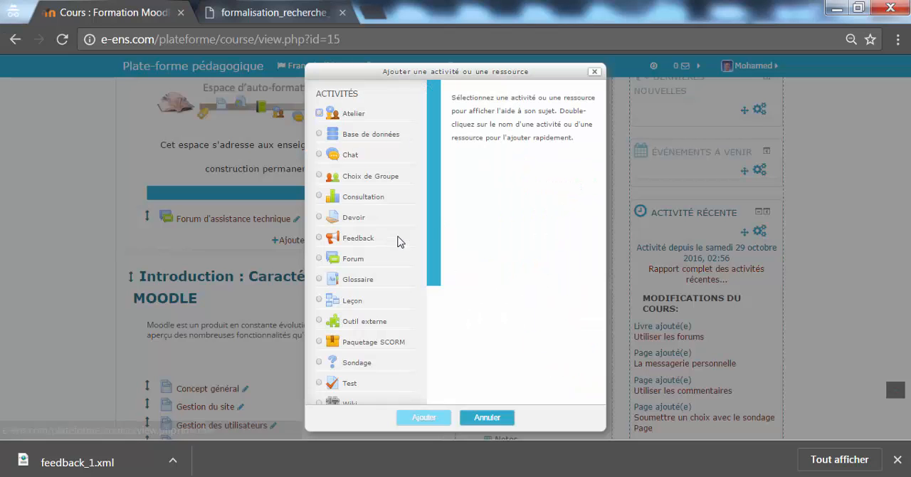
mouse_move(434, 198)
mouse_down()
mouse_move(433, 210)
mouse_move(430, 198)
mouse_up()
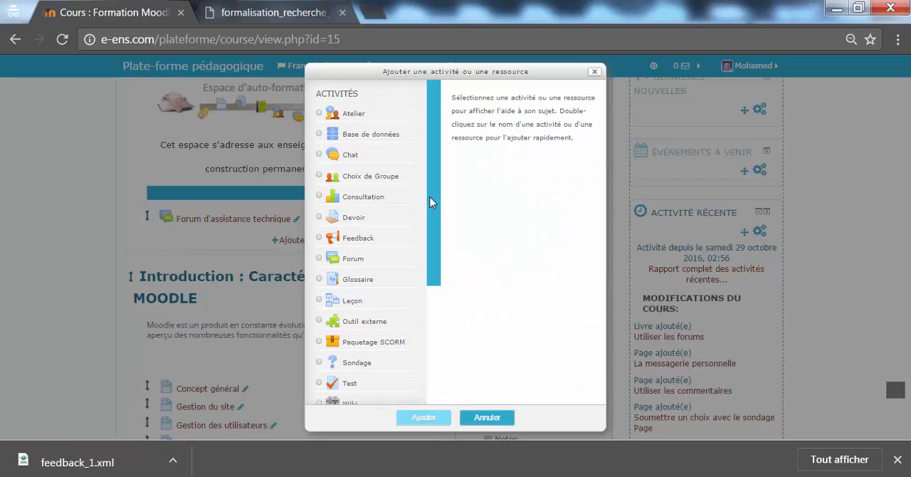
click(357, 239)
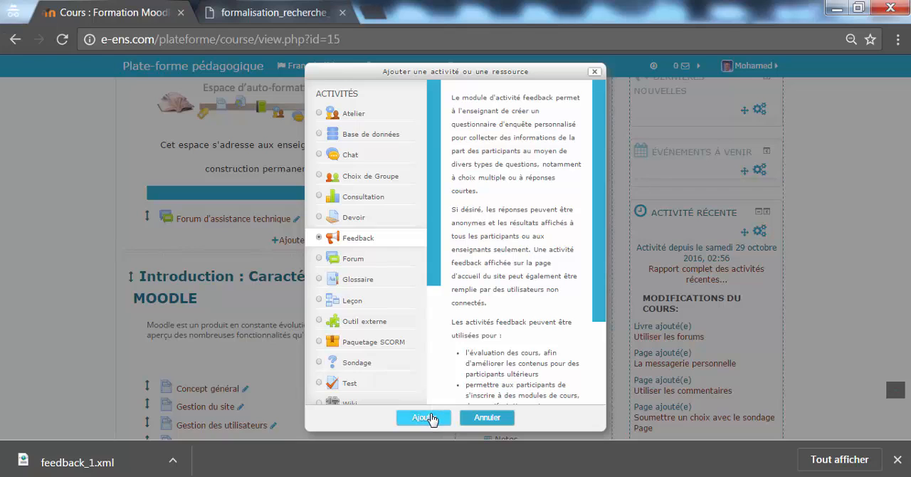
click(425, 417)
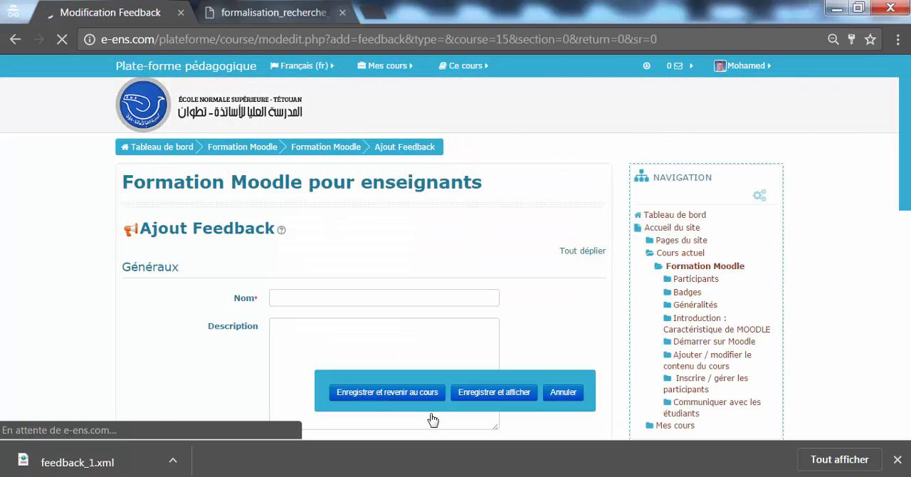
Name the feedback "Avis sur la formation" and look over its availability date settings
drag(906, 132, 904, 170)
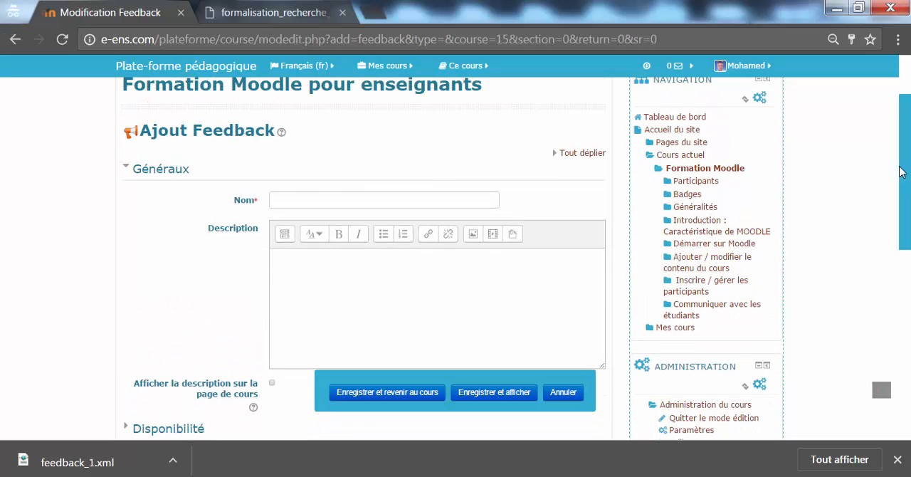
click(491, 195)
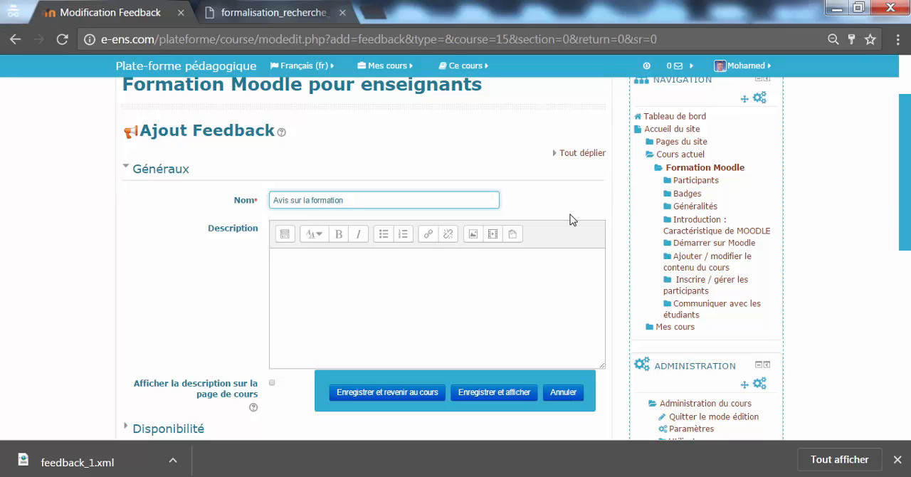
drag(900, 200, 906, 299)
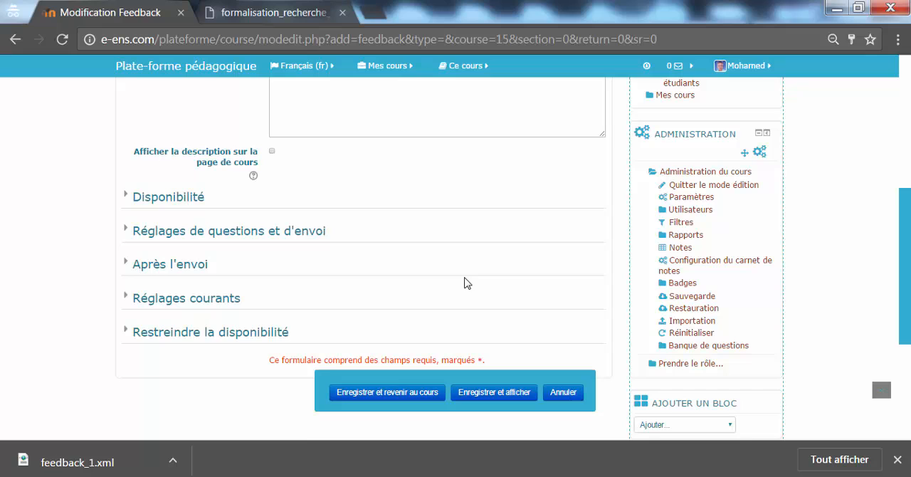
click(170, 196)
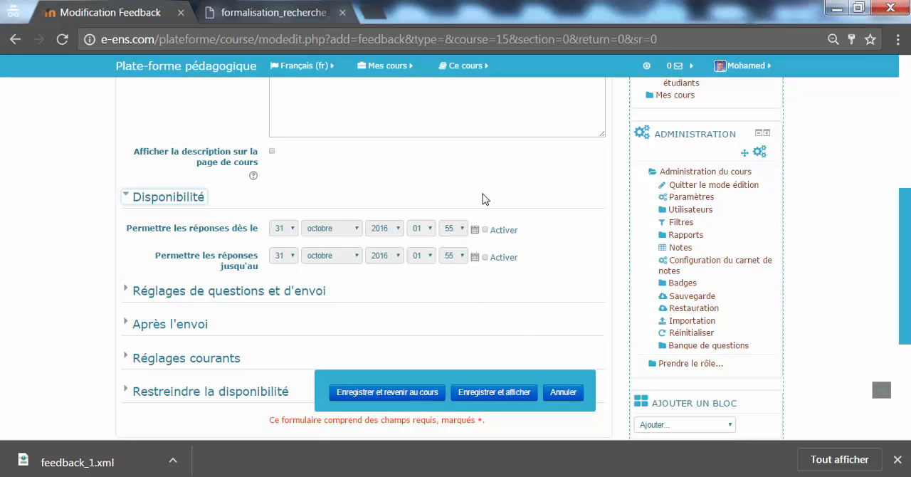
click(167, 199)
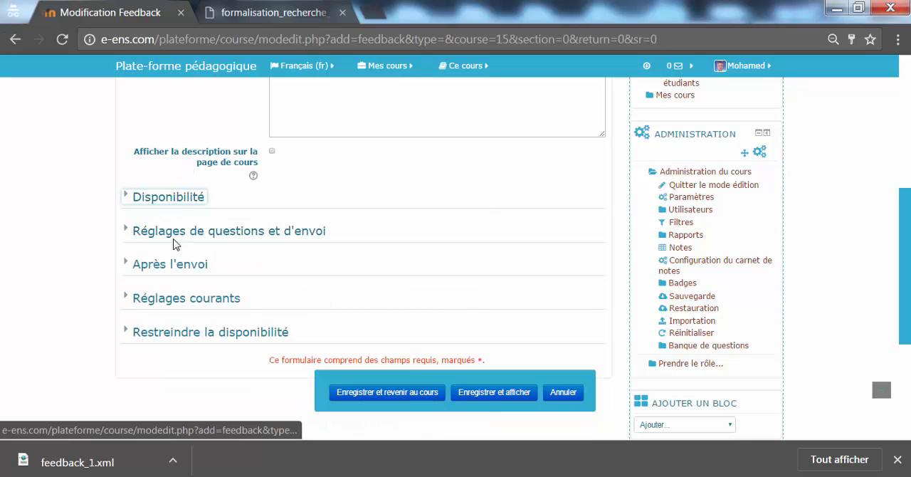
Set user name recording to "Le nom du participant sera enregistré et affiché avec ses réponses" in the question and submission settings
click(171, 232)
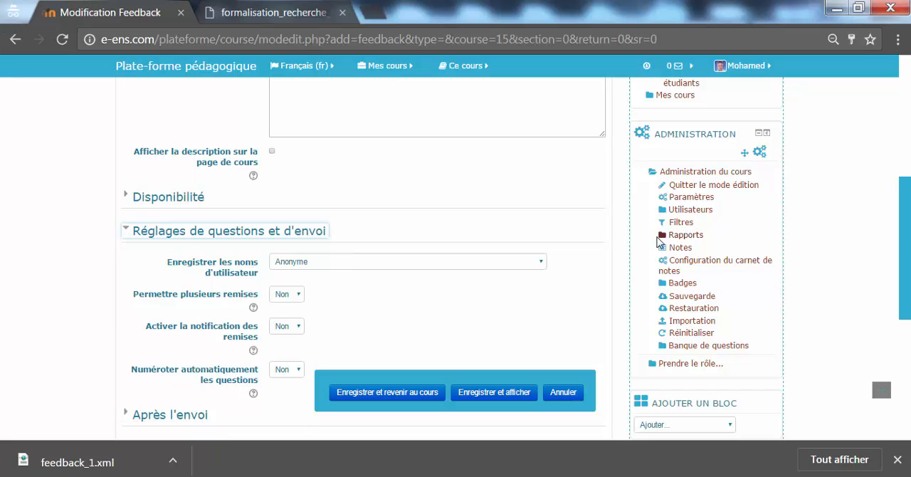
scroll(515, 259, down, 1)
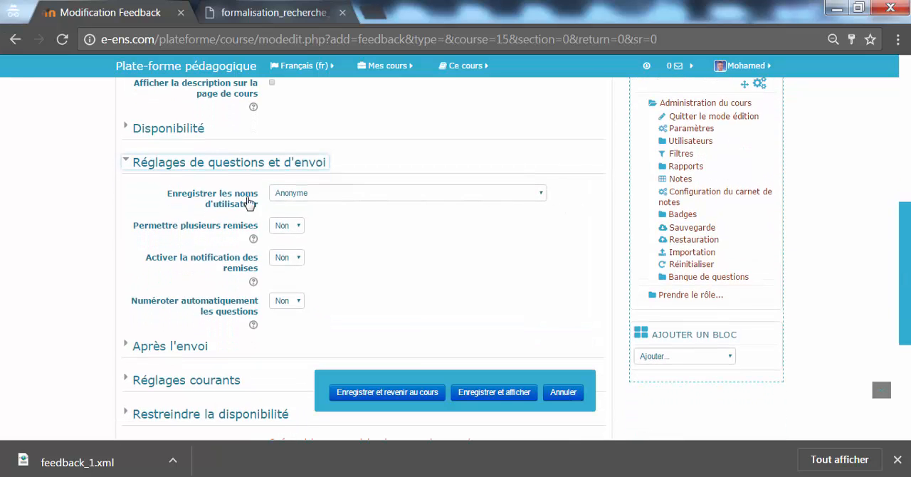
click(335, 194)
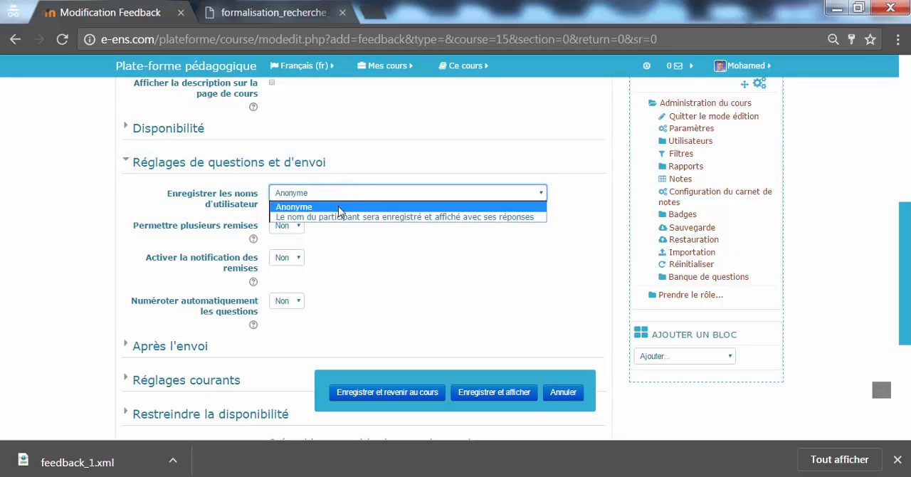
click(382, 205)
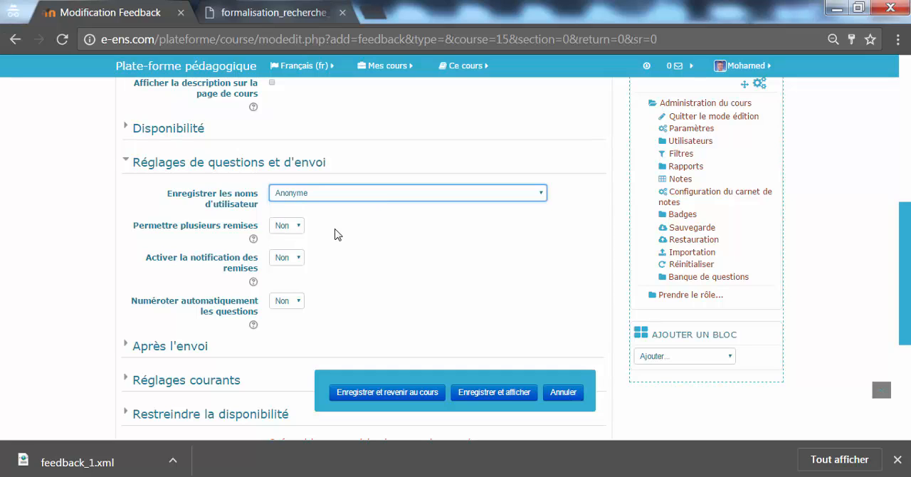
click(293, 225)
click(293, 233)
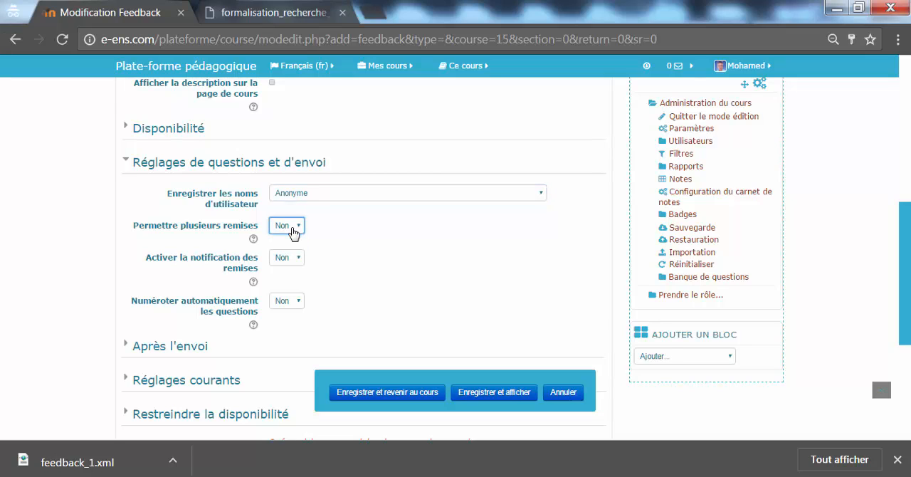
click(314, 193)
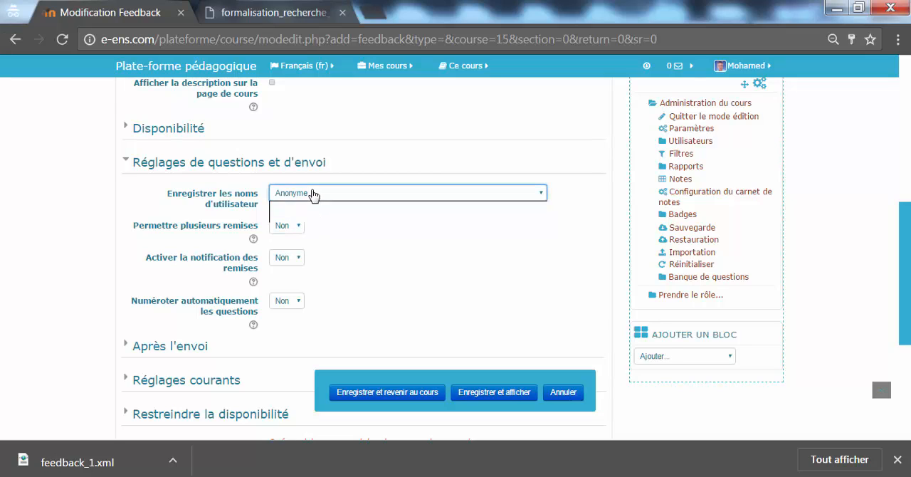
click(316, 217)
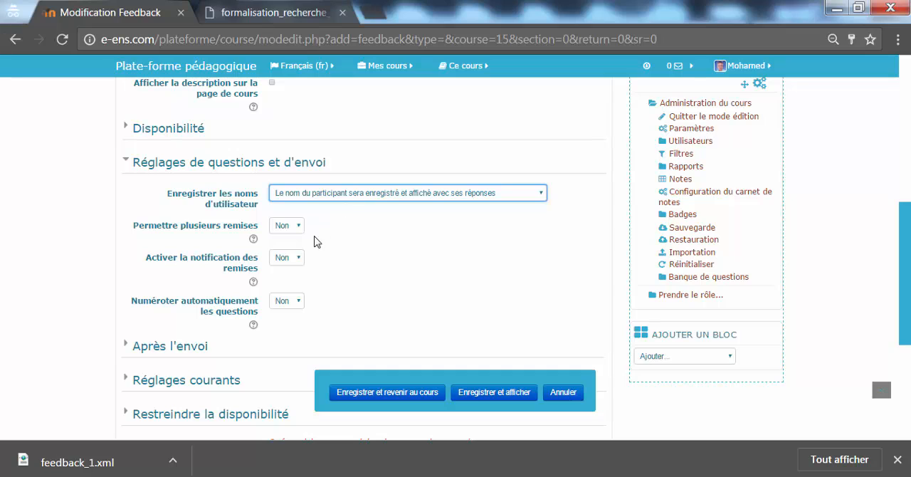
Keep multiple submissions set to Non and set automatic question numbering to Oui
click(298, 228)
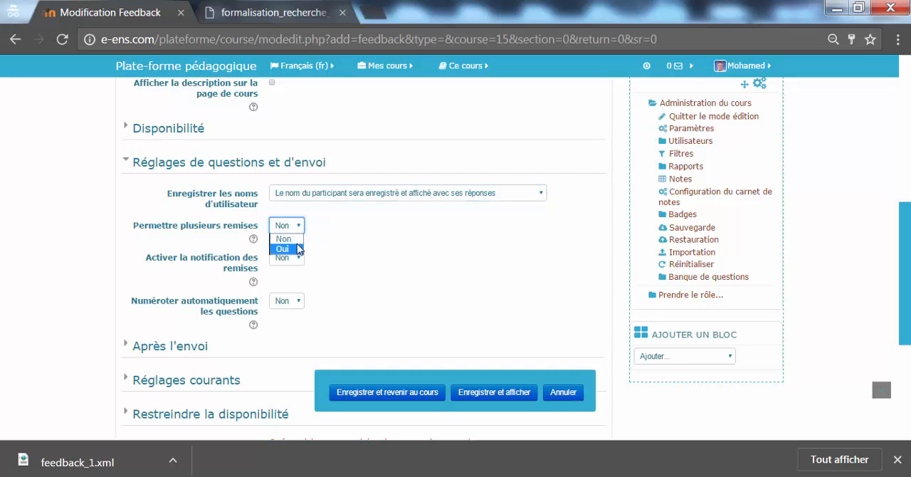
click(295, 239)
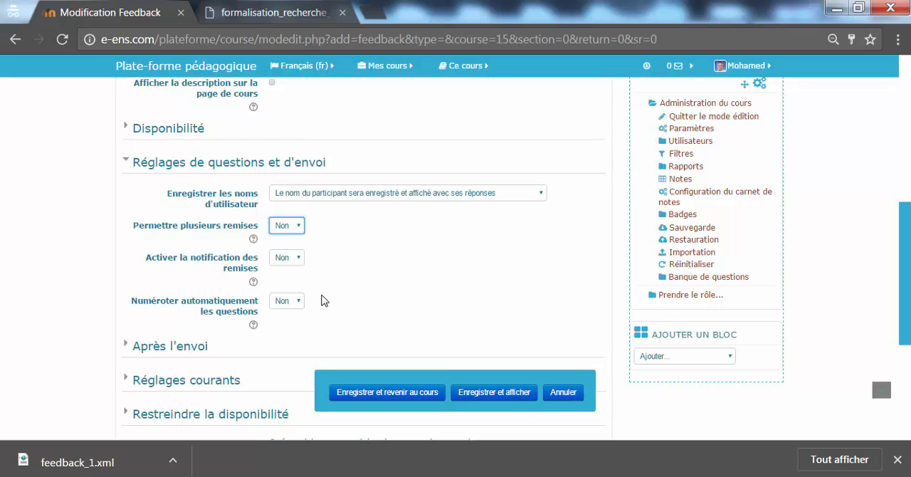
click(298, 304)
click(285, 324)
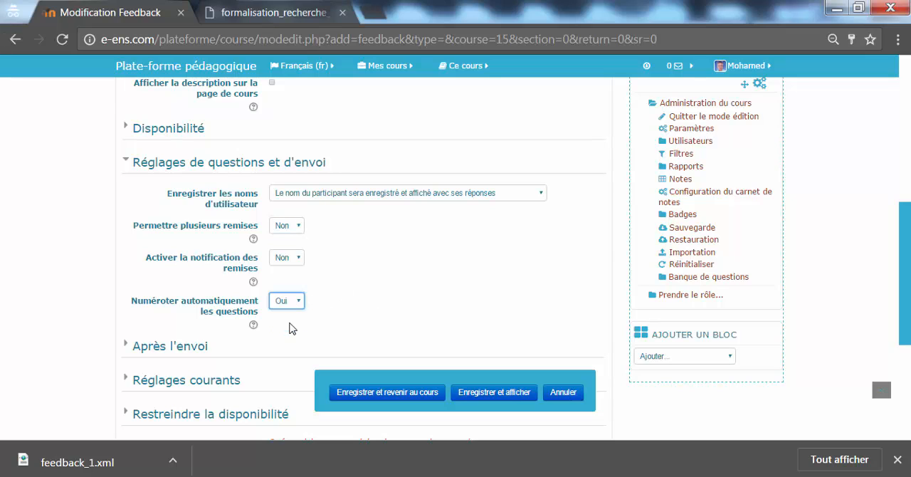
Enter the completion message "Merci pour votre réponse" and set the analysis page display to Oui in the after-submission settings
click(196, 349)
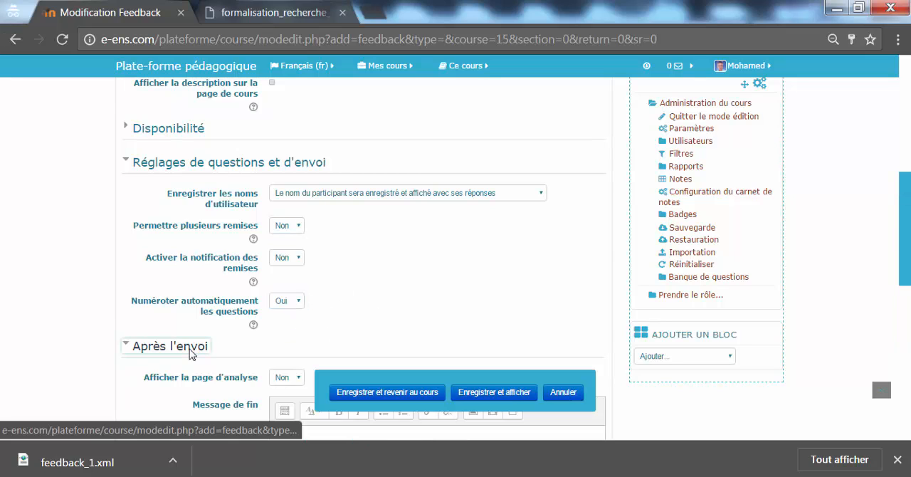
scroll(897, 285, down, 2)
scroll(895, 284, down, 1)
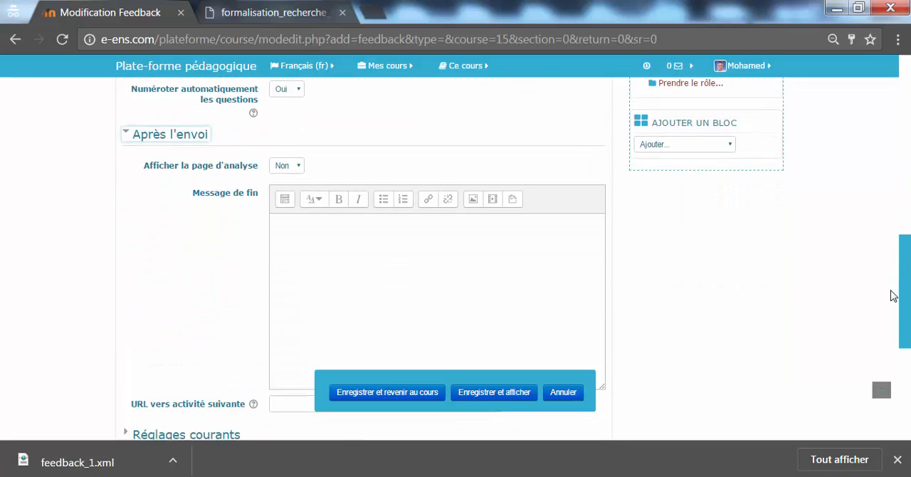
click(325, 232)
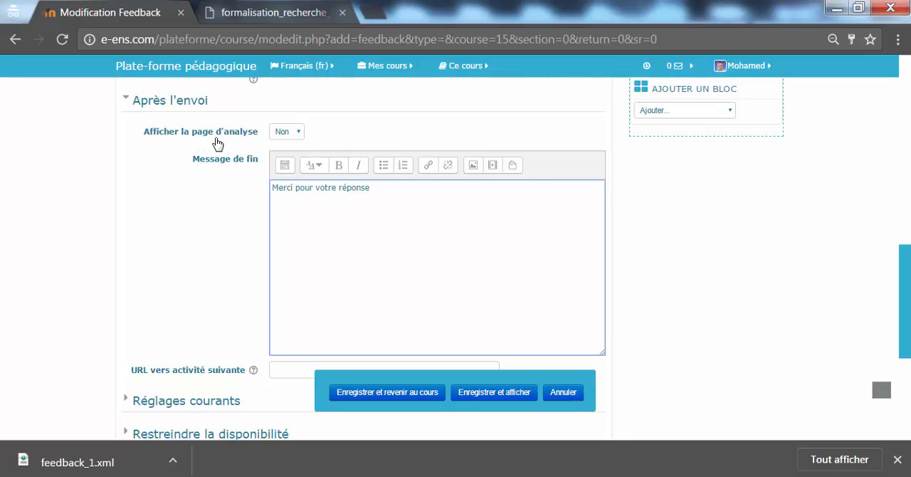
click(287, 134)
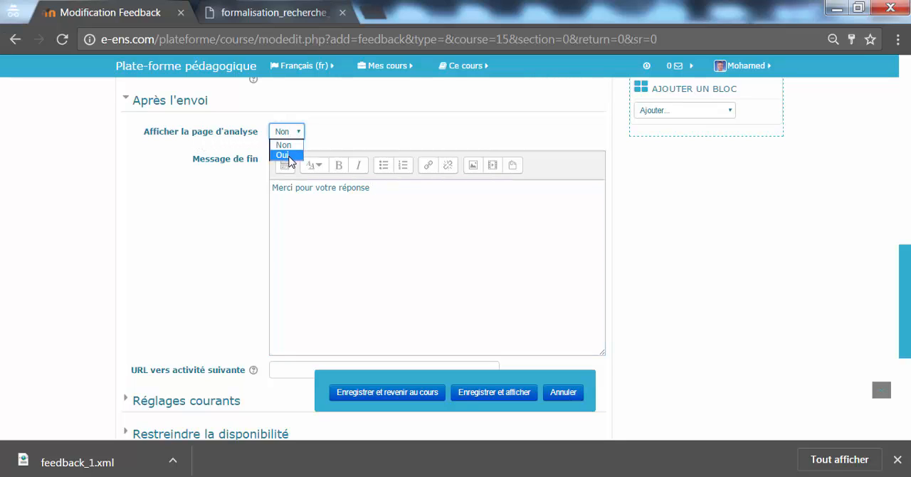
click(288, 155)
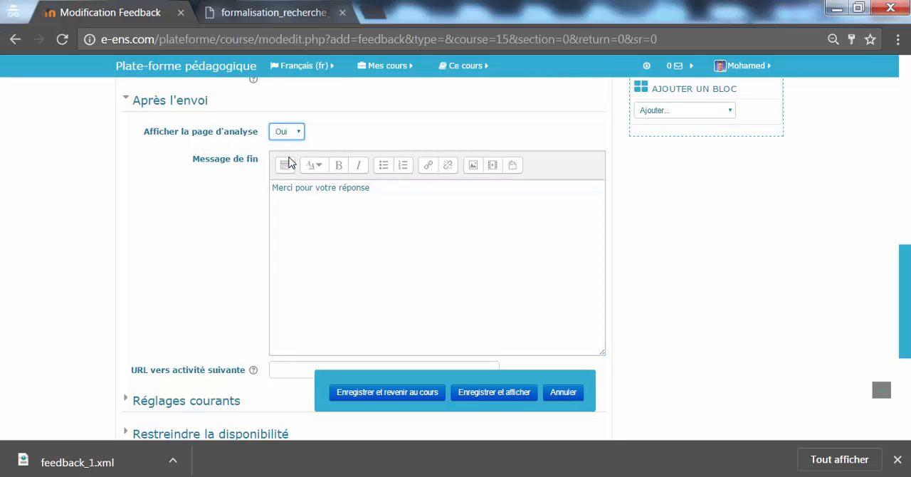
Save the feedback, returning to the course, and open the new "Avis sur la formation" activity
click(384, 392)
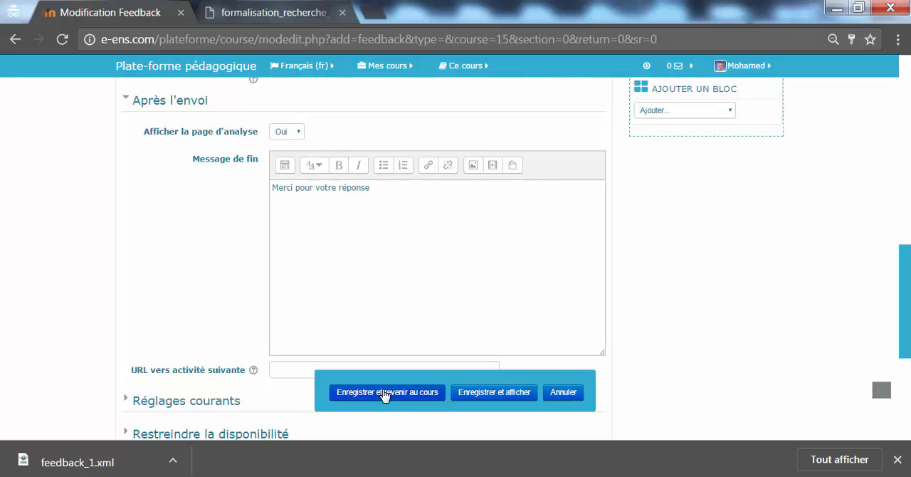
click(384, 392)
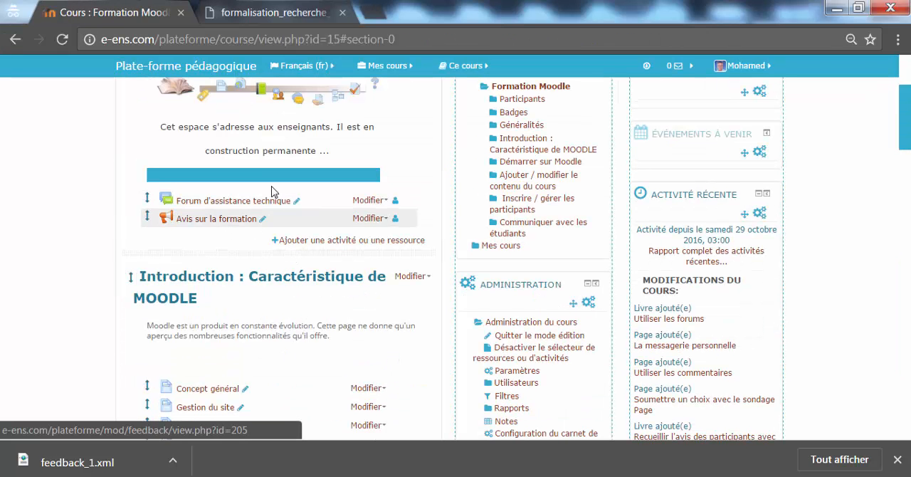
click(215, 222)
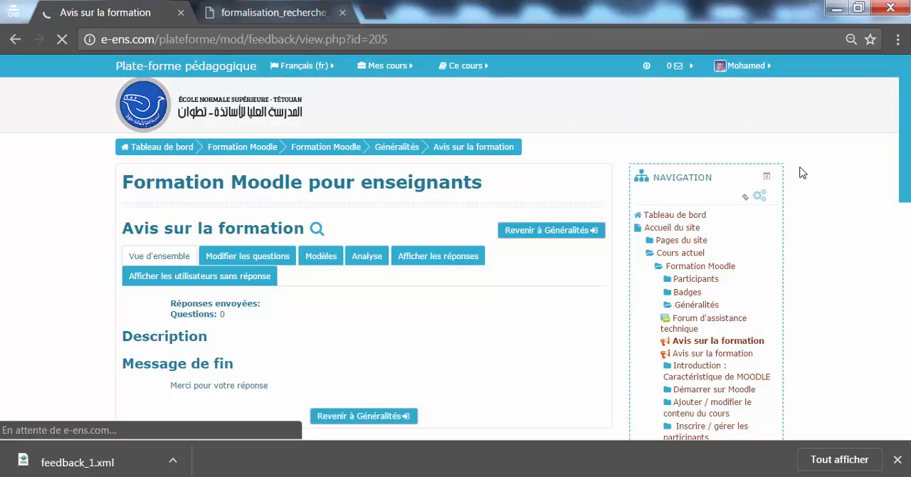
drag(903, 173, 903, 207)
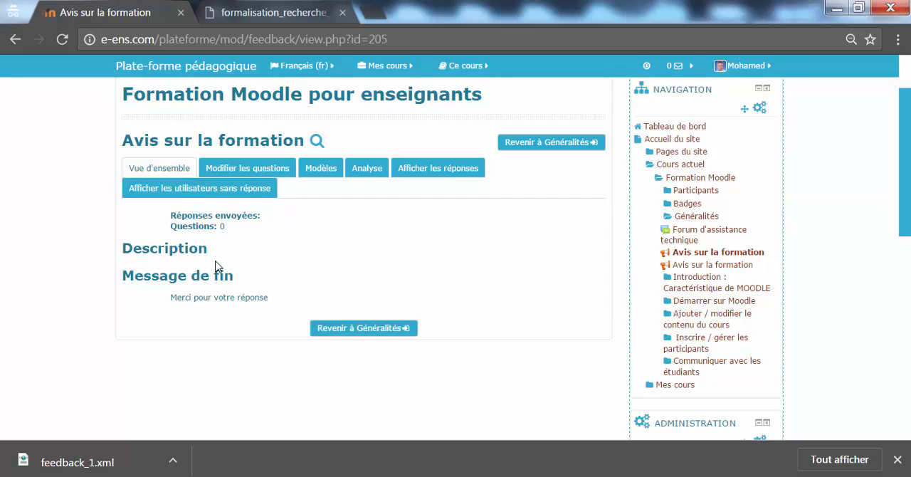
Open question editing for the "Avis sur la formation" feedback and add a new "Choix multiple" question
click(246, 169)
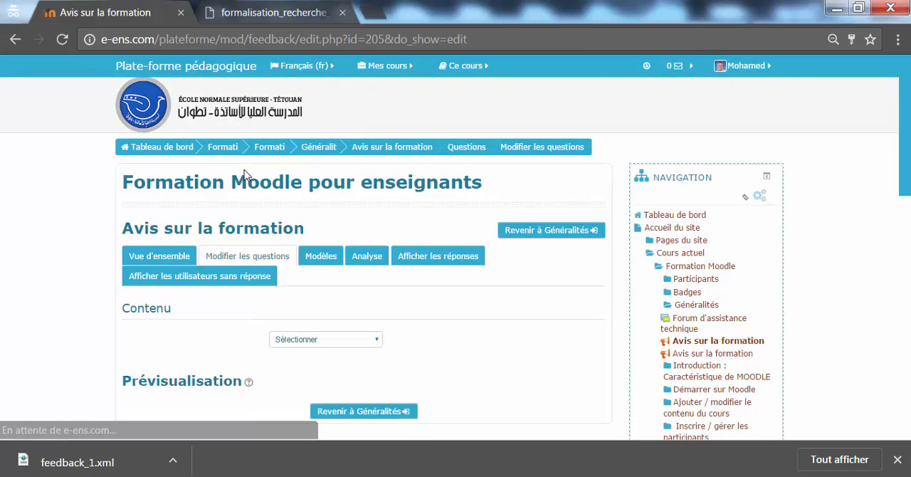
scroll(864, 154, down, 2)
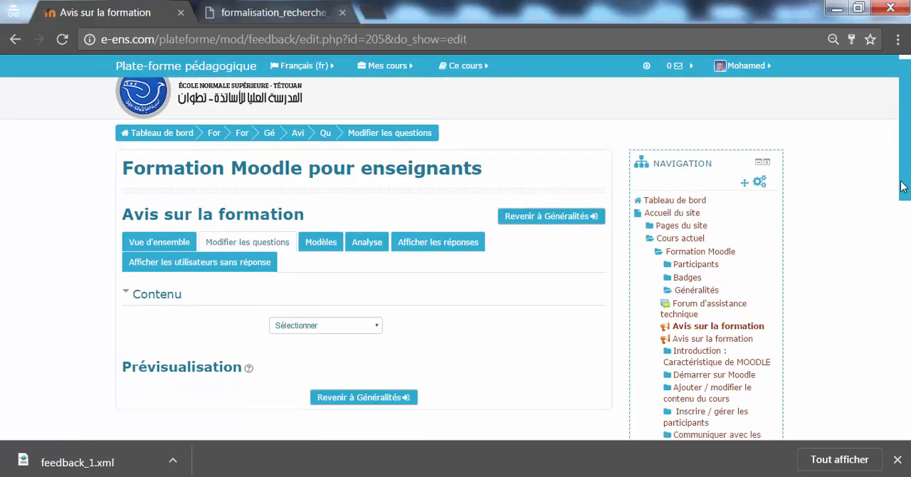
click(367, 191)
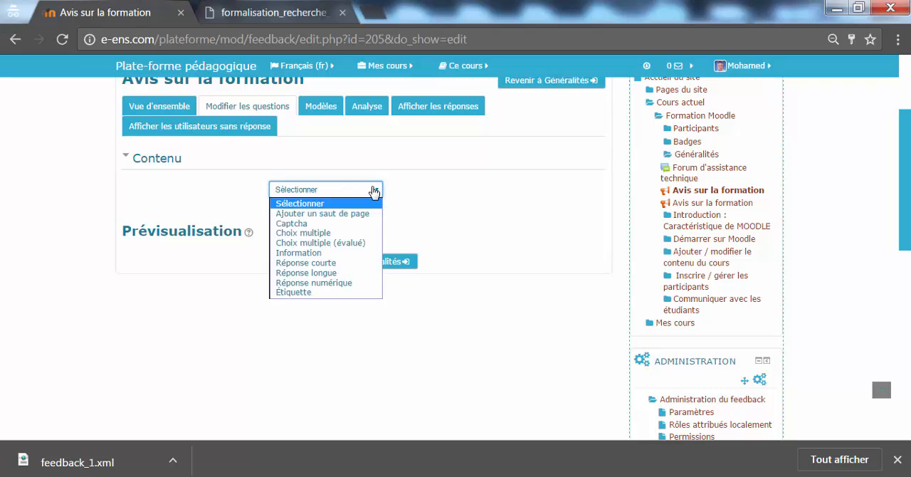
click(351, 234)
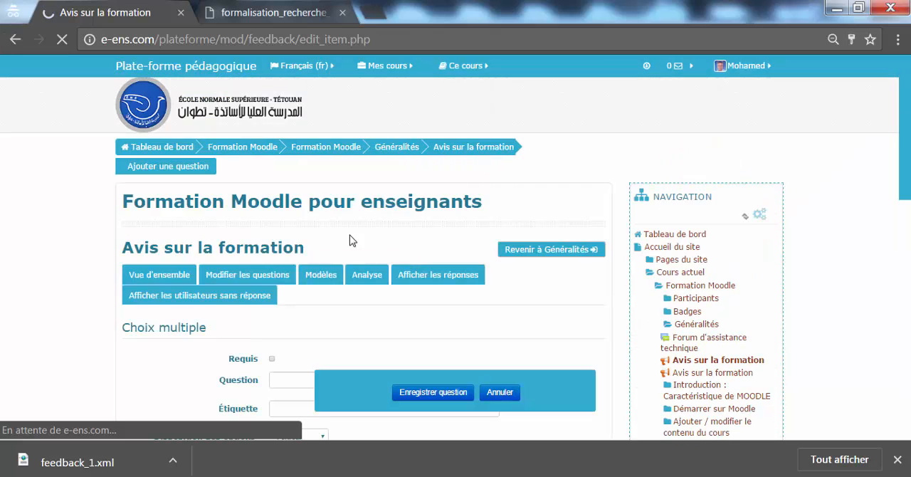
Mark the multiple-choice question as required and enter the question text "Que pensez vous de notre formation ?"
drag(904, 189, 891, 243)
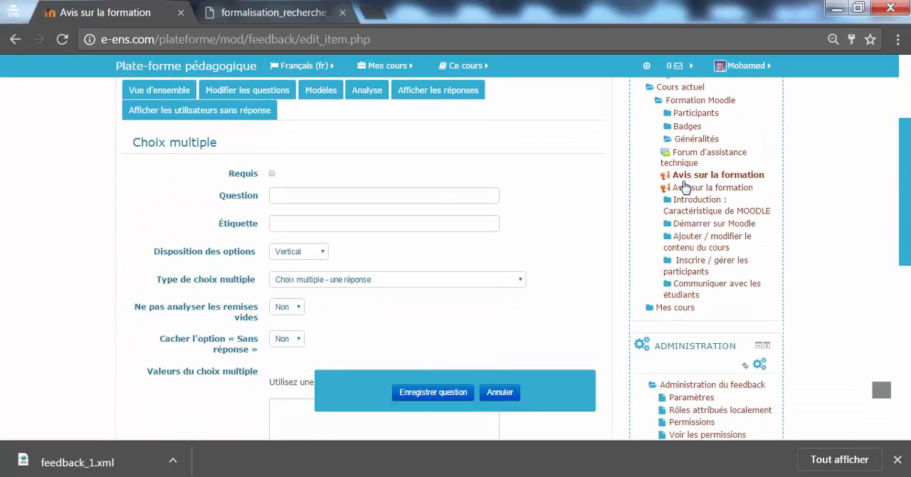
click(273, 174)
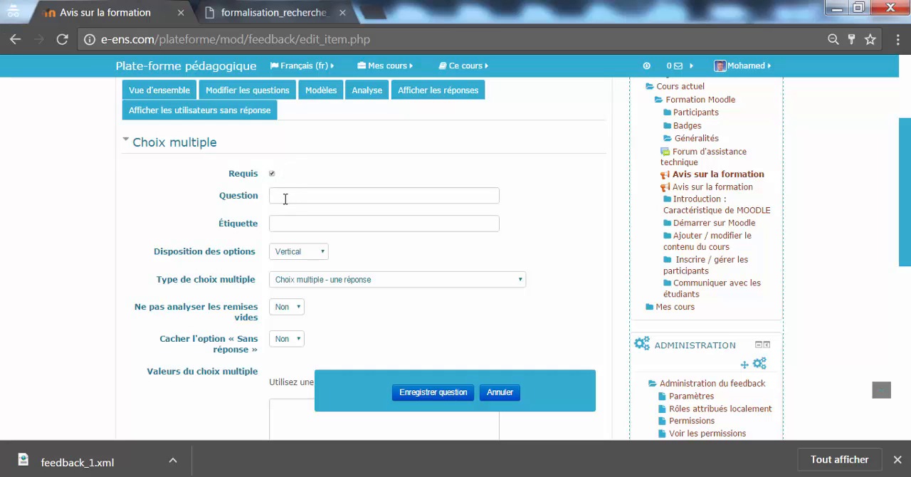
click(285, 198)
text(ue)
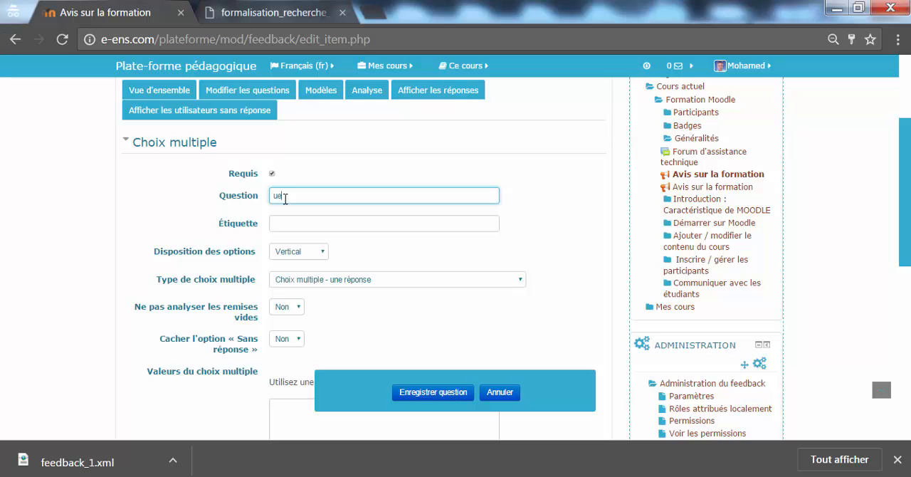
scroll(285, 199, up, 1)
text(pe)
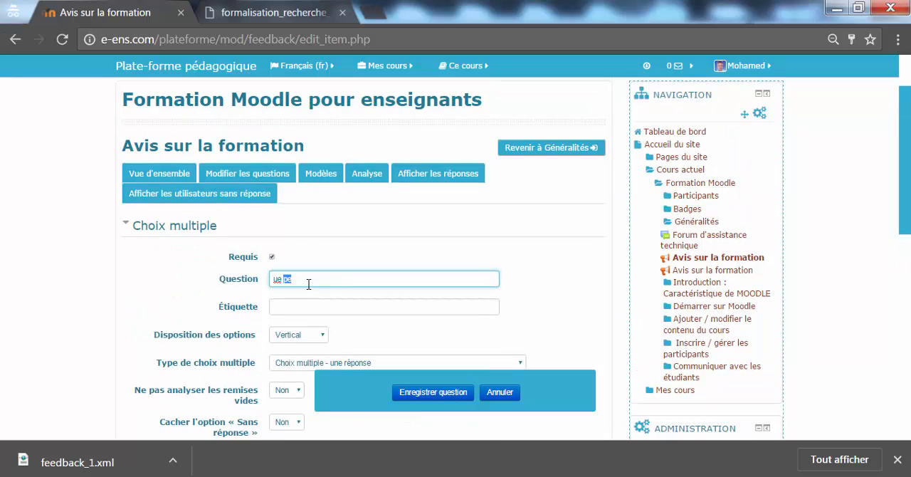
key(BackSpace)
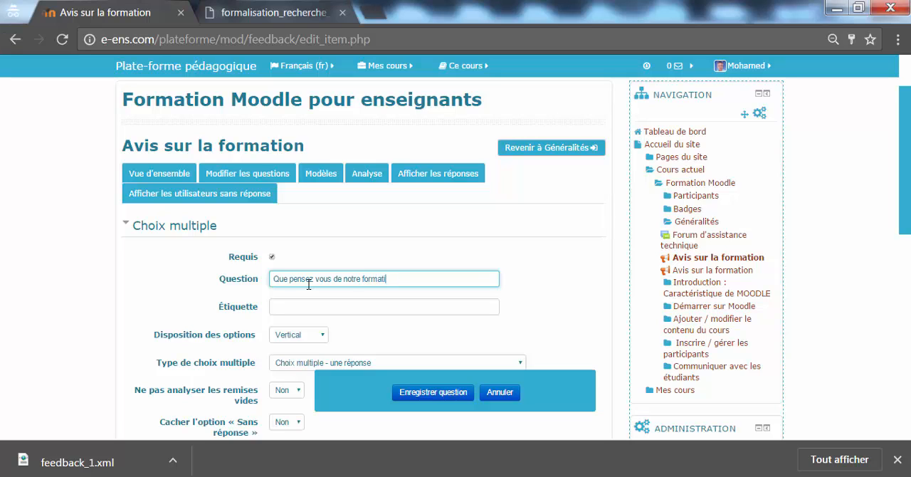
Keep the option layout set to Vertical and the multiple-choice type set to "Choix multiple - une réponse"
scroll(893, 242, down, 2)
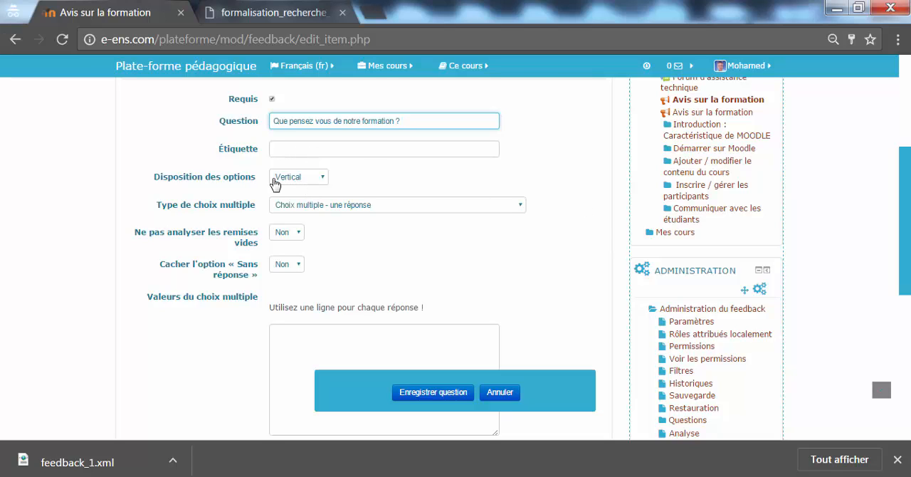
click(314, 177)
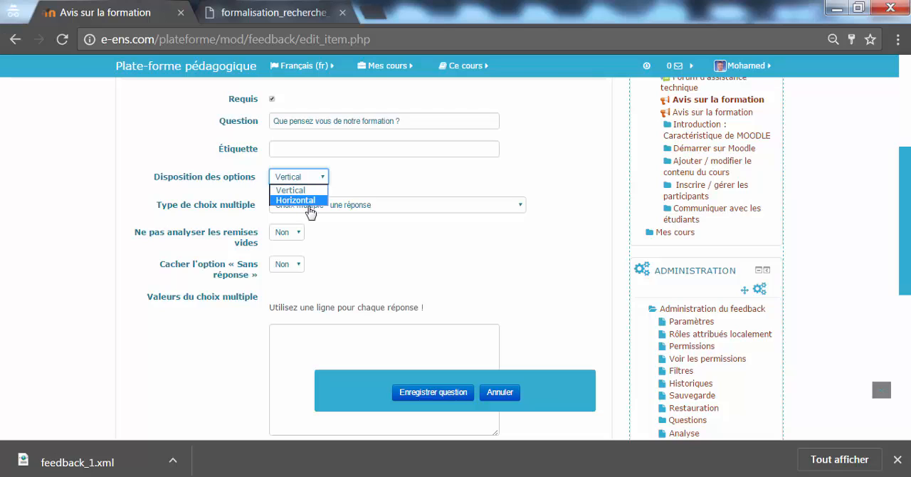
click(311, 192)
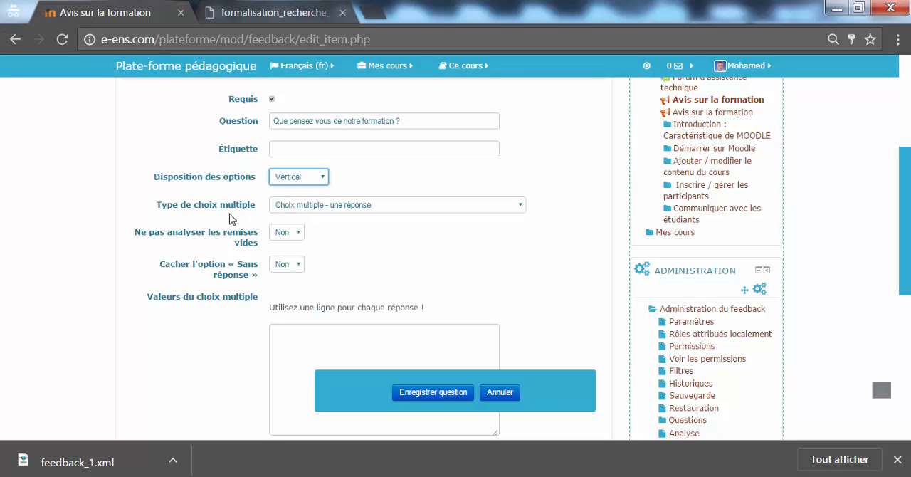
click(341, 214)
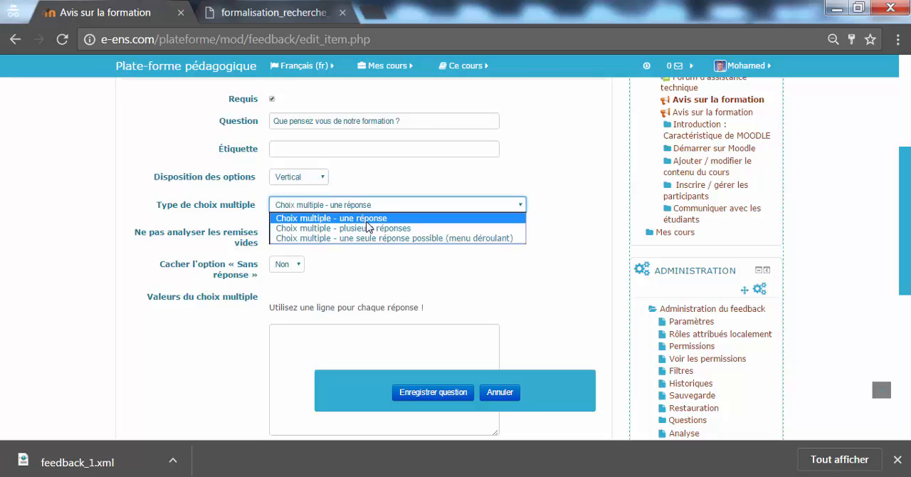
click(378, 220)
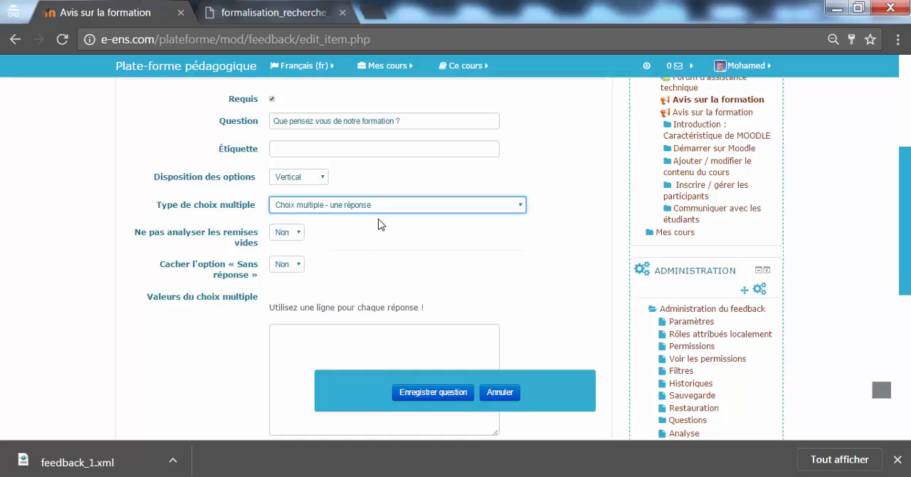
Set both "Ne pas analyser les remises vides" and "Cacher l'option « Sans réponse »" to Oui
click(288, 234)
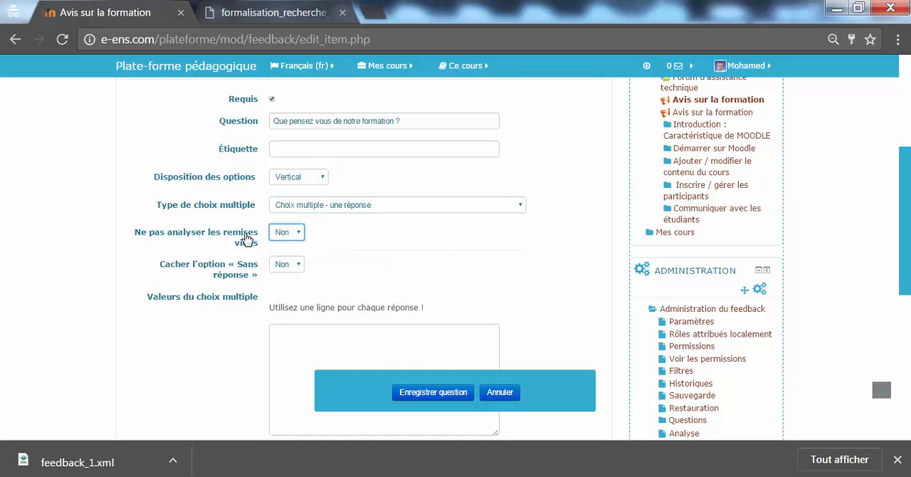
click(287, 232)
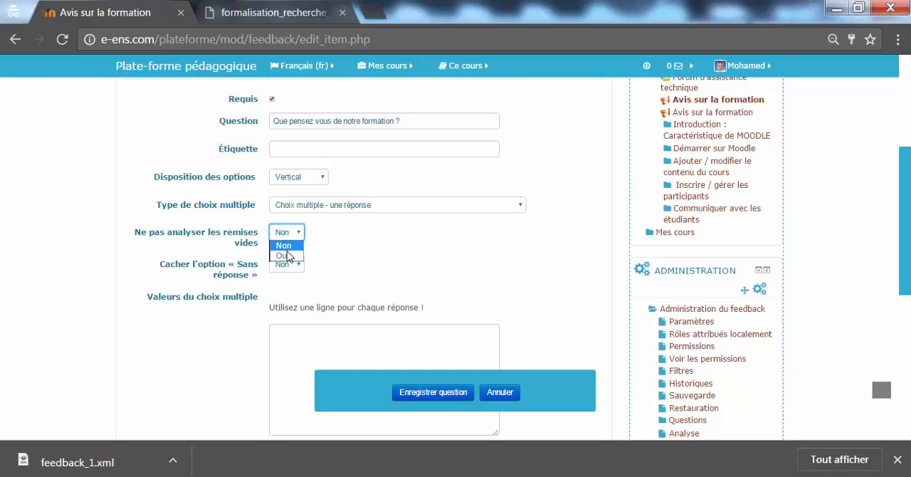
click(289, 258)
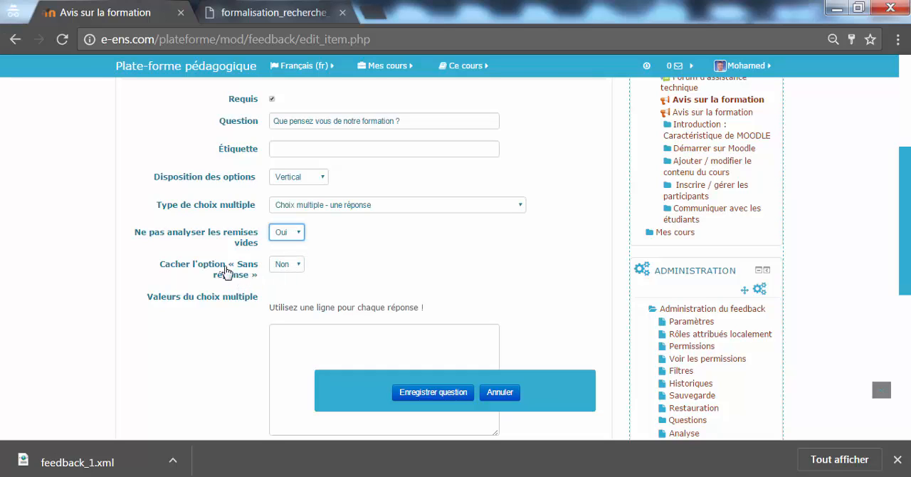
click(292, 266)
click(295, 286)
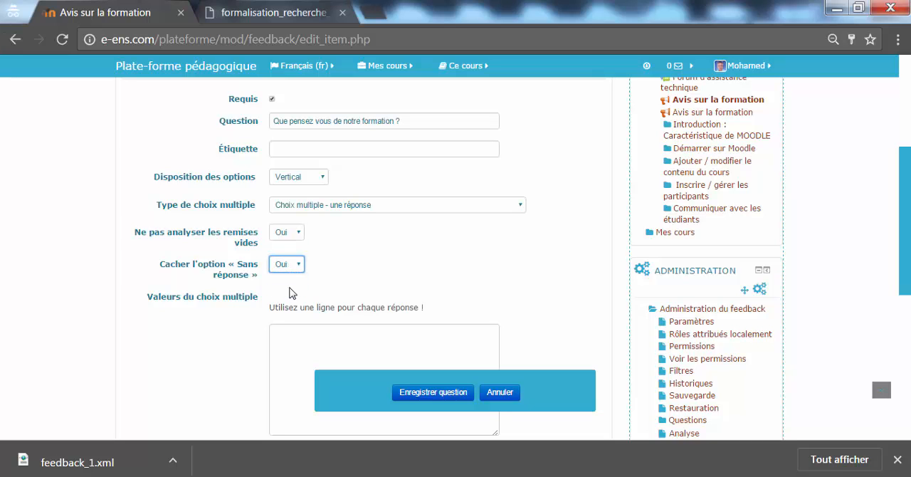
Enter the answer values "assez bonne formation", "Bonne formation" and "très bonne formation", each on its own line
scroll(892, 223, down, 2)
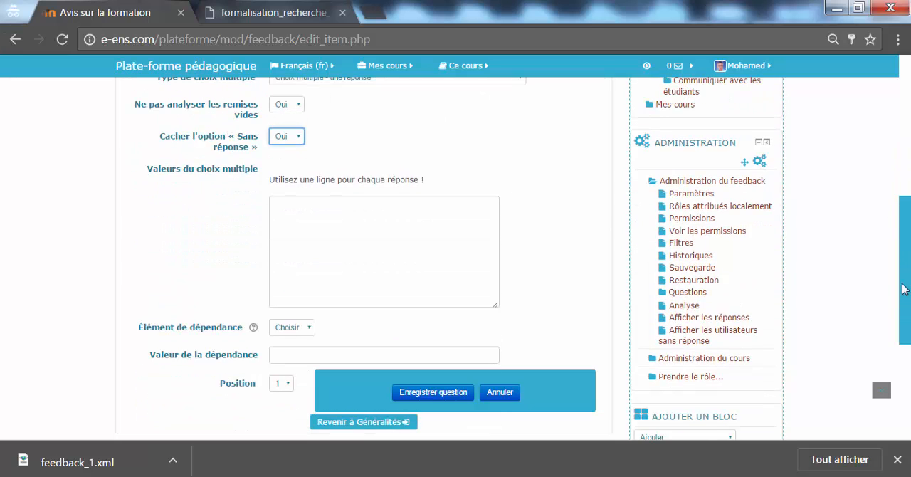
click(449, 213)
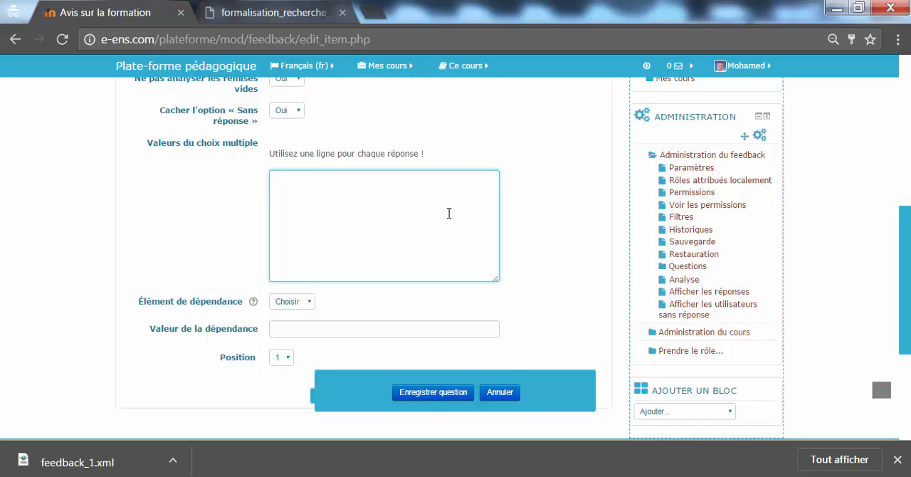
text(assez b)
text(onne formation )
text(Bon)
text(ne forma)
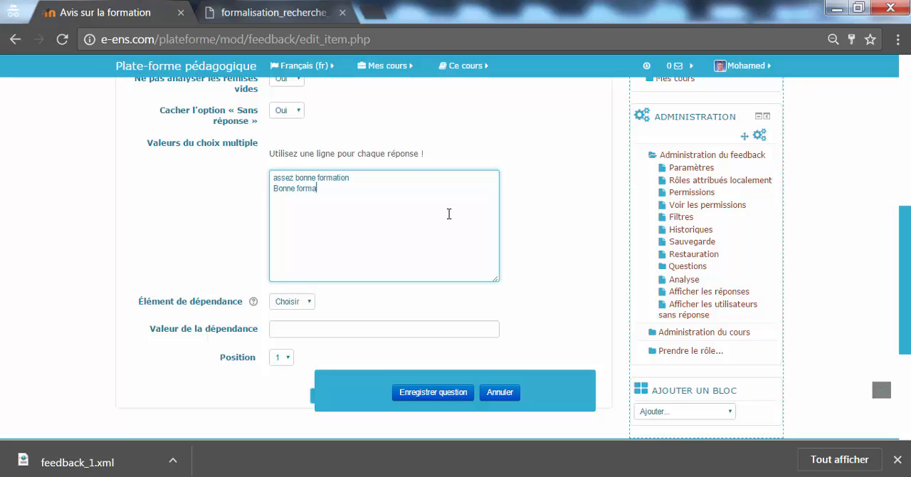
text(tiontrès bonne formation)
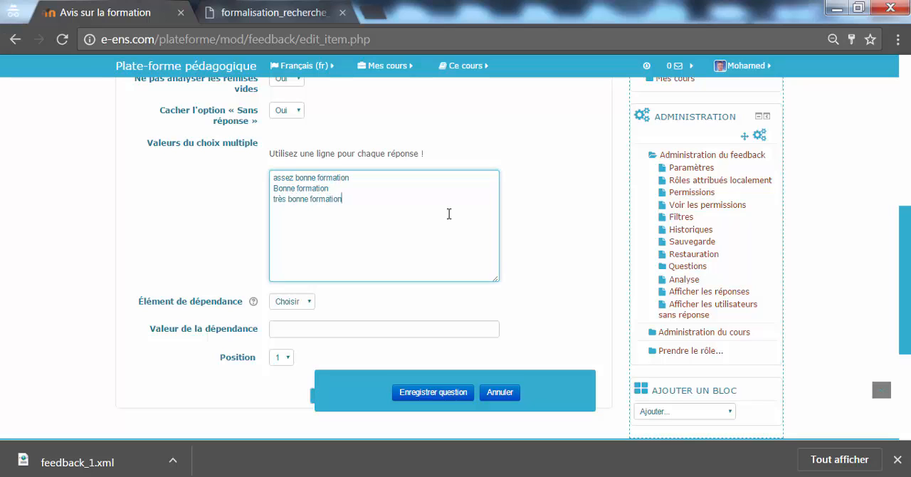
Insert "faible formation" as a new first line above the other multiple-choice answer values
click(274, 178)
key(Return)
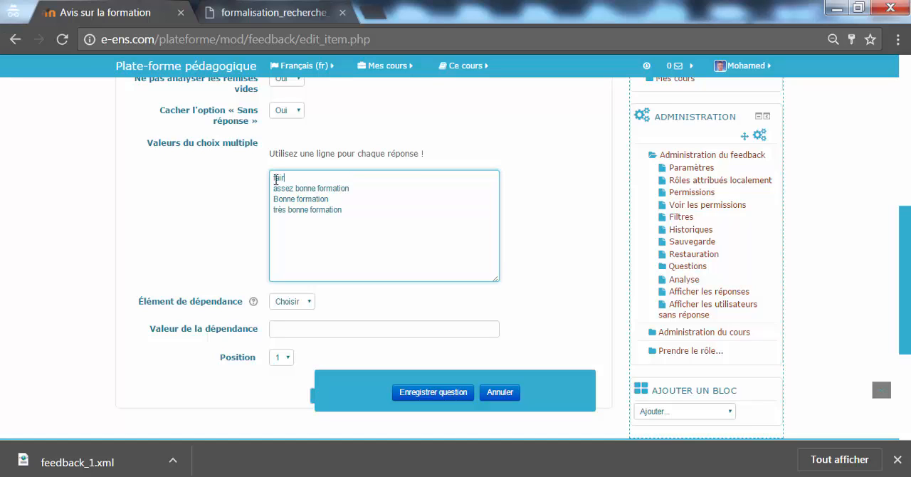
text(faible formation)
scroll(608, 224, down, 1)
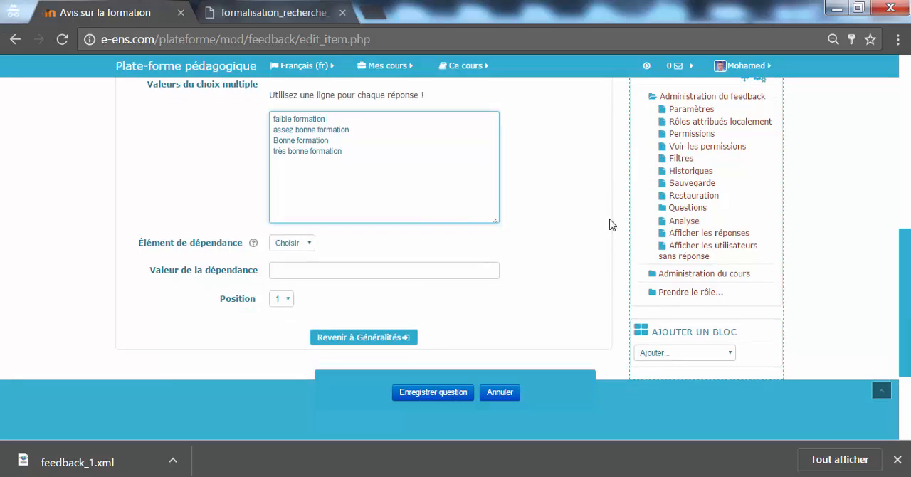
drag(395, 189, 271, 120)
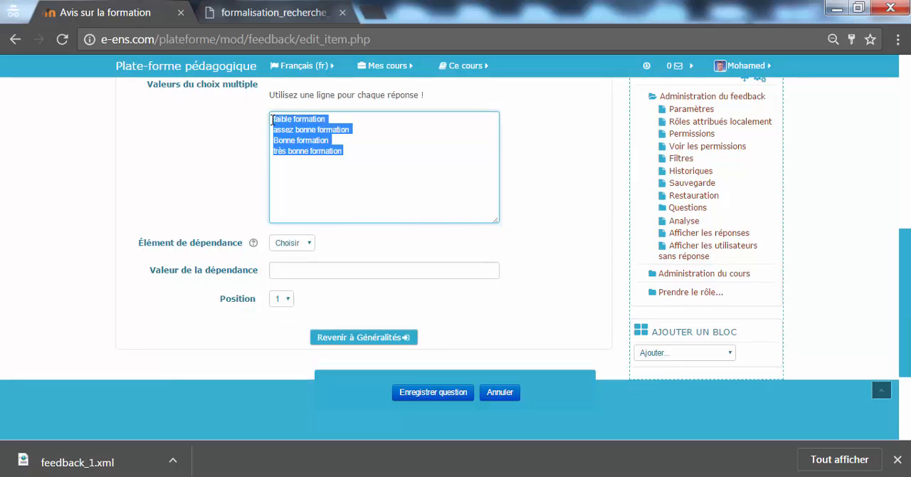
click(320, 176)
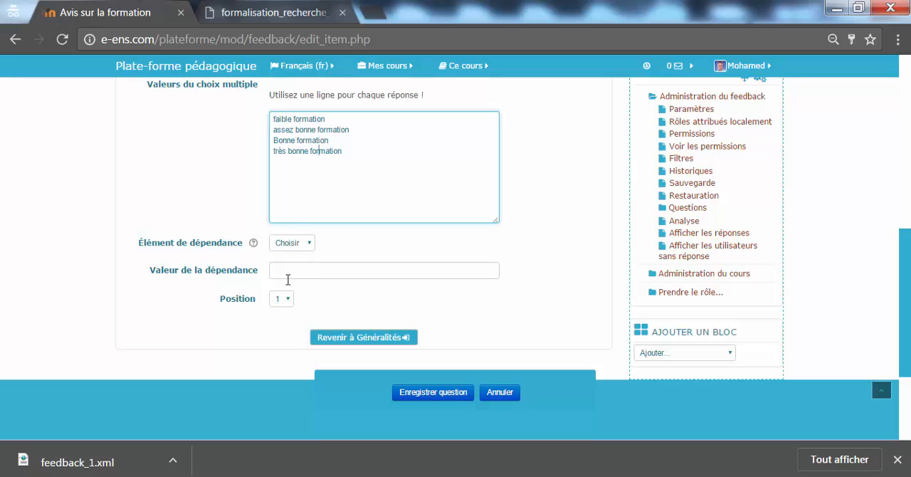
Leave the dependency item on Choisir, keep the position at 1, and save the question
click(311, 248)
click(310, 247)
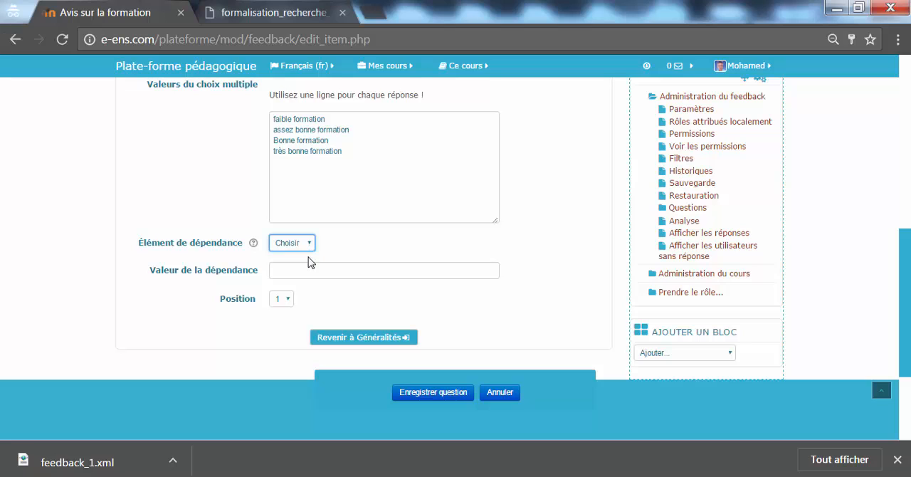
click(293, 301)
click(290, 311)
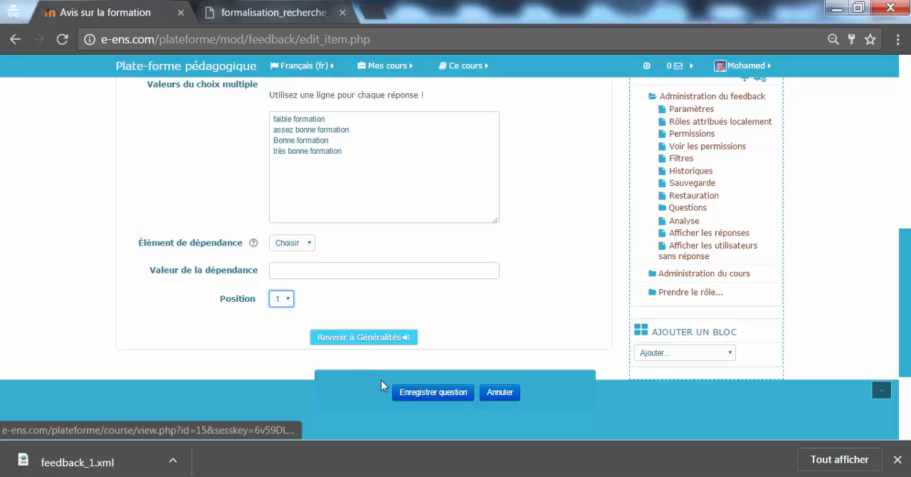
click(423, 392)
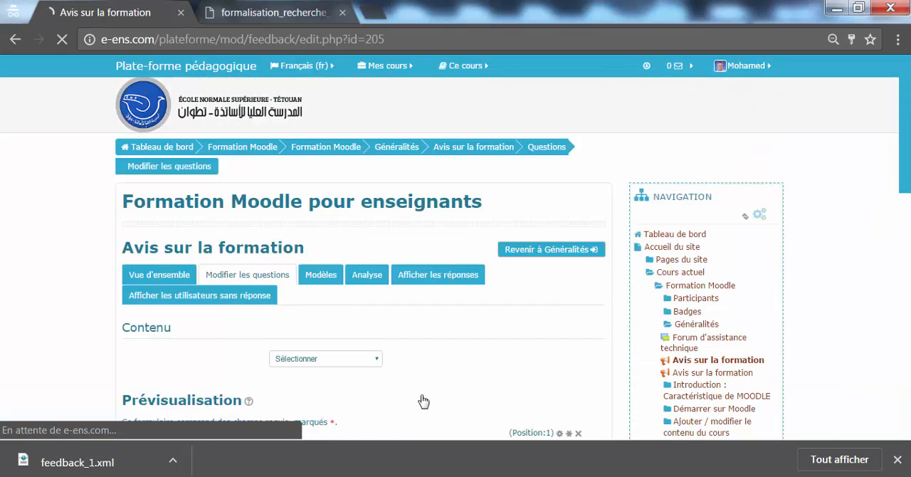
Try out the answer options of the saved question in the preview, finishing on "faible formation"
scroll(599, 138, down, 3)
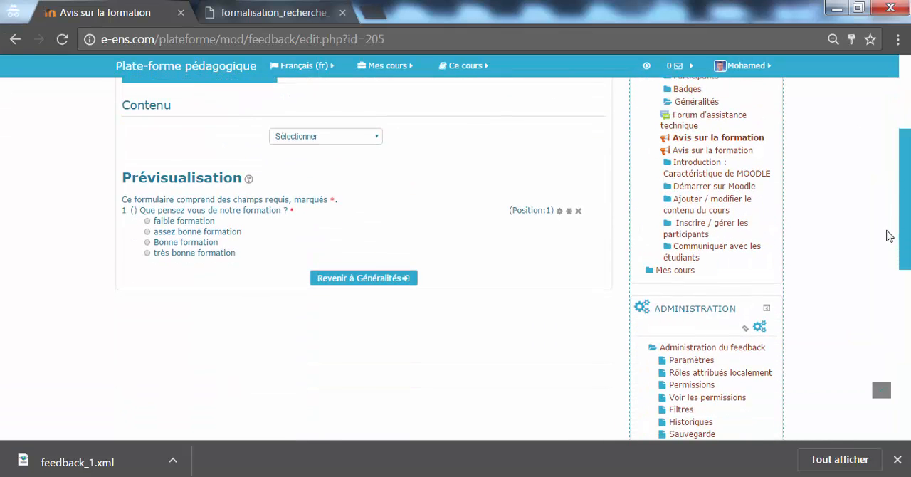
click(148, 228)
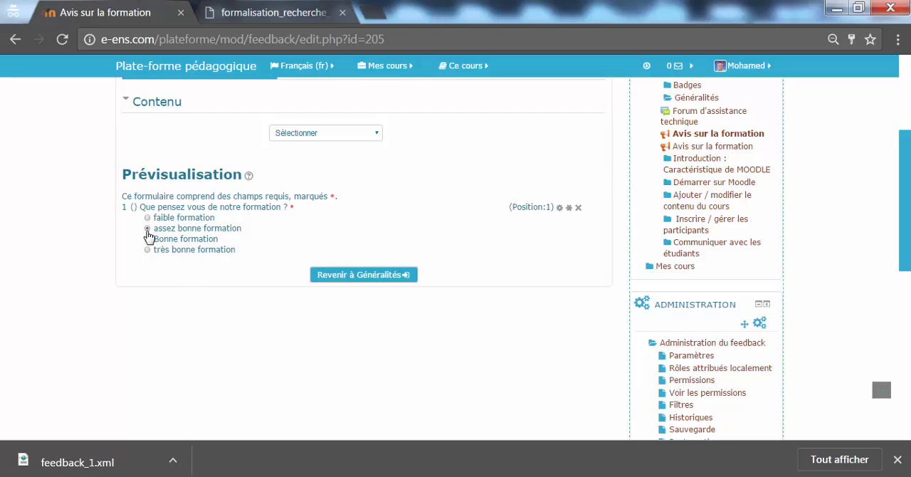
click(147, 239)
click(147, 250)
click(147, 218)
click(148, 228)
click(147, 218)
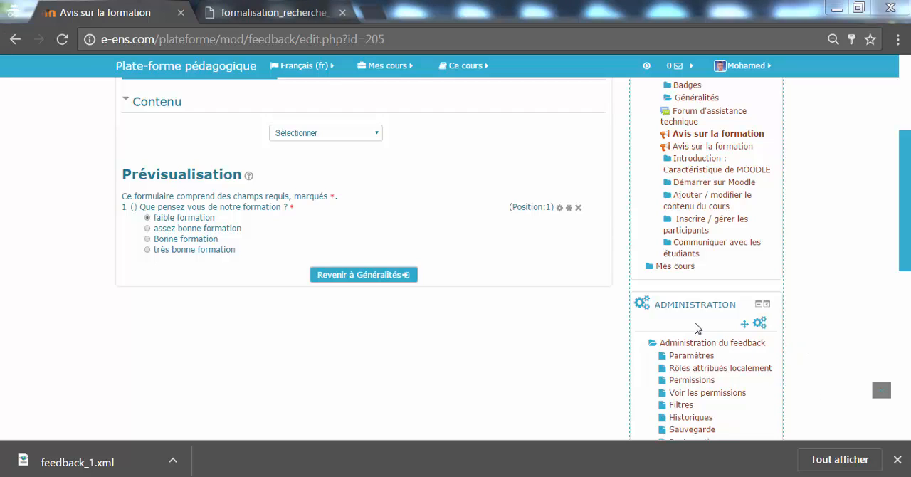
Start a new "Choix multiple (évalué)" question and mark it as required
click(359, 144)
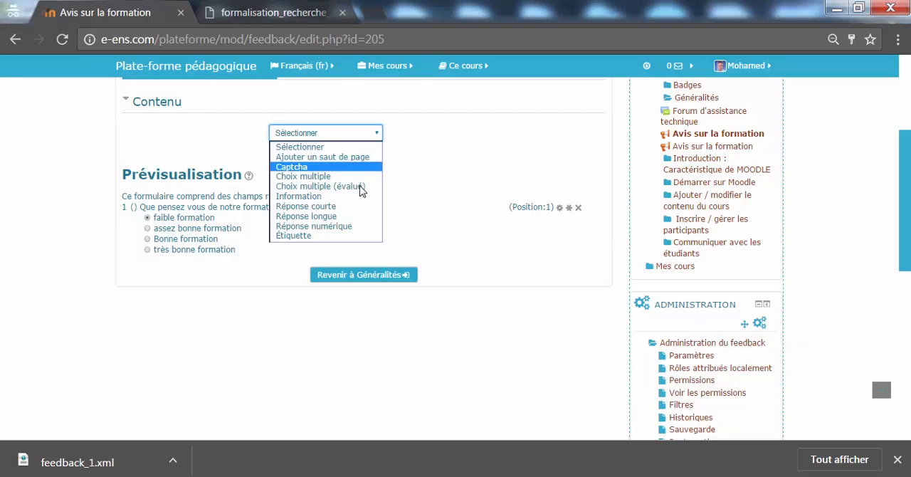
click(311, 186)
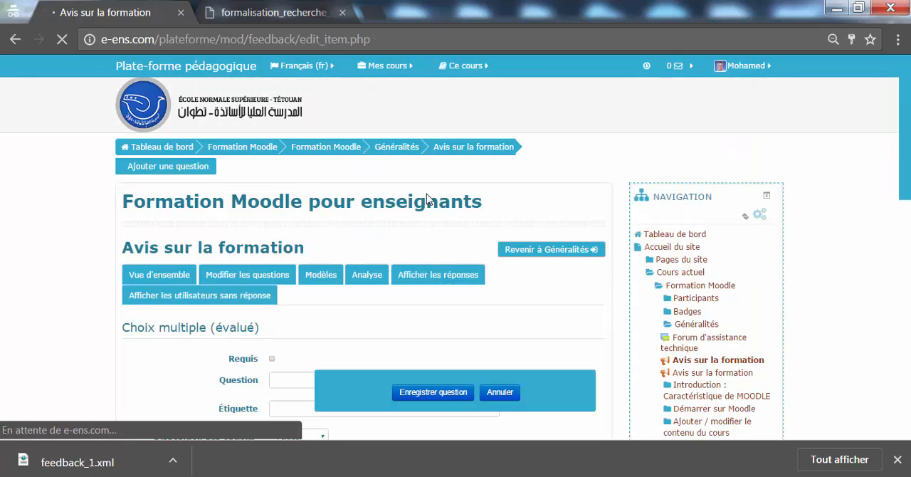
scroll(614, 167, down, 3)
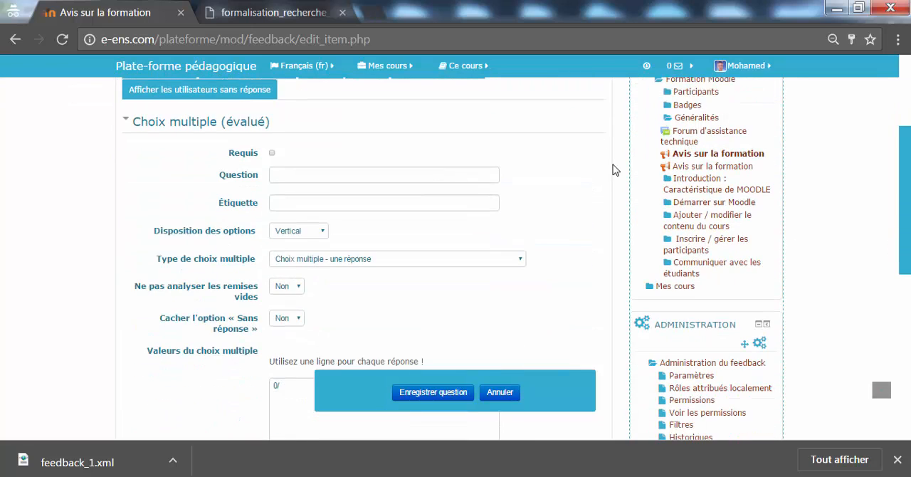
click(272, 153)
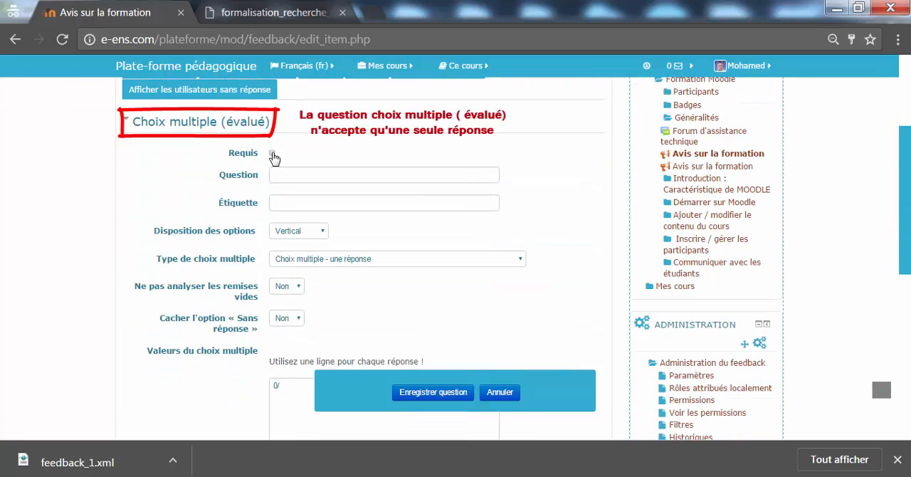
Enter the question text "quelles sont les activité qui permette la communication ?", correcting the misspelled "activitité" with the spelling suggestion "activité"
click(295, 174)
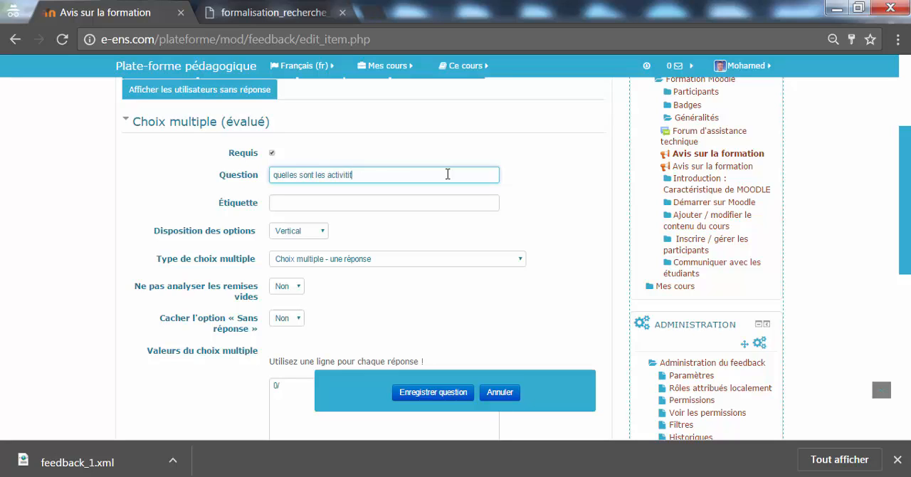
text(é qui permette la com)
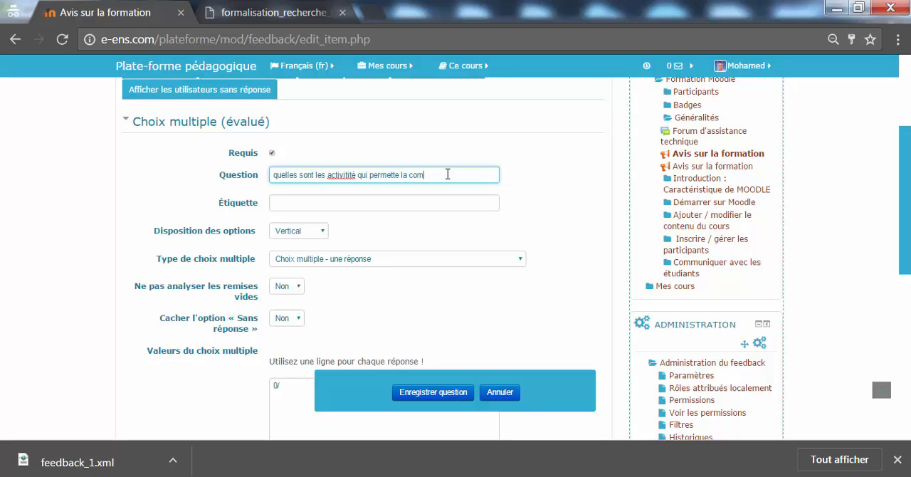
key(BackSpace)
key(BackSpace)
key(BackSpace)
text(munica)
right_click(350, 176)
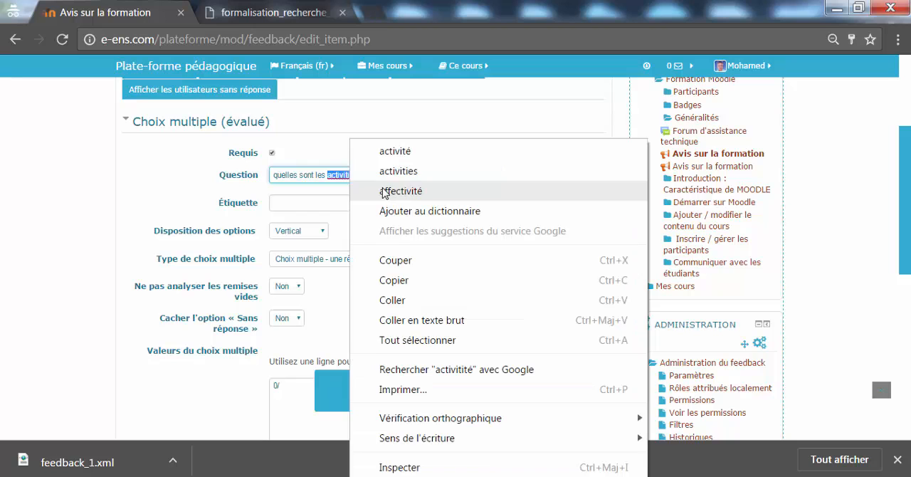
click(407, 150)
Keep the vertical option layout and set the multiple-choice type to "Choix multiple - une seule réponse possible (menu déroulant)"
scroll(687, 174, down, 1)
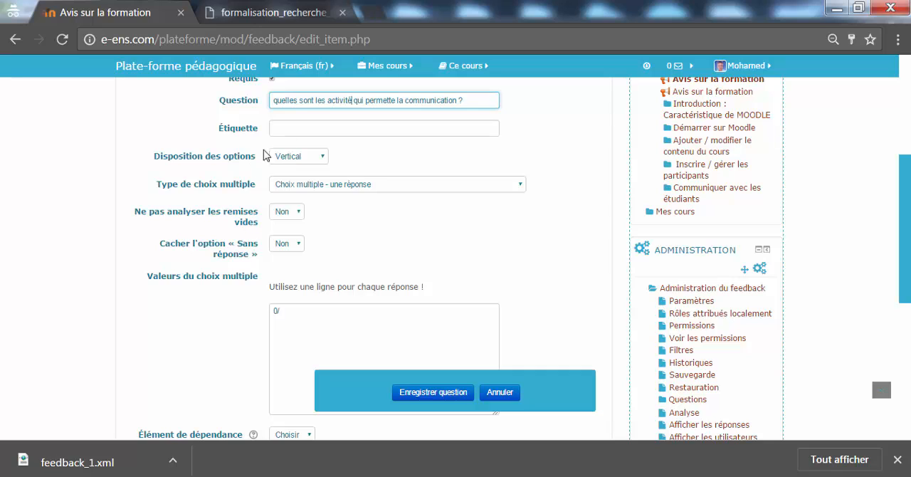
click(314, 163)
click(314, 167)
click(326, 186)
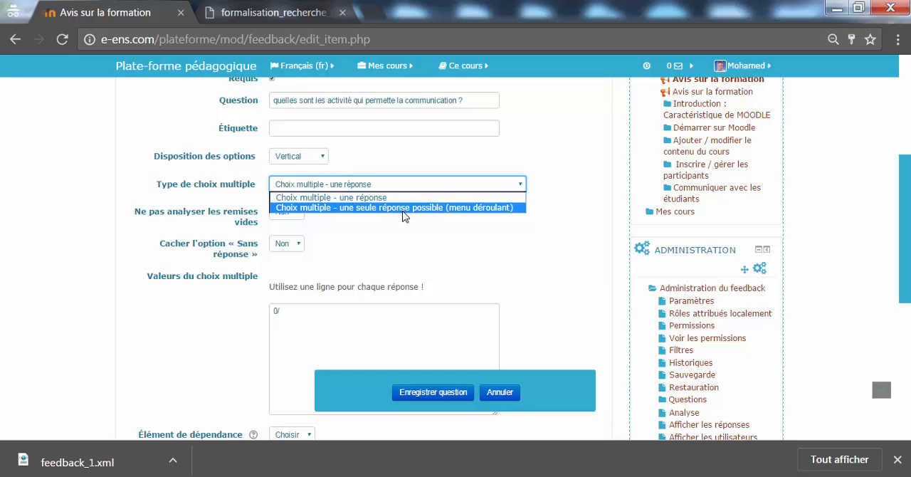
click(496, 209)
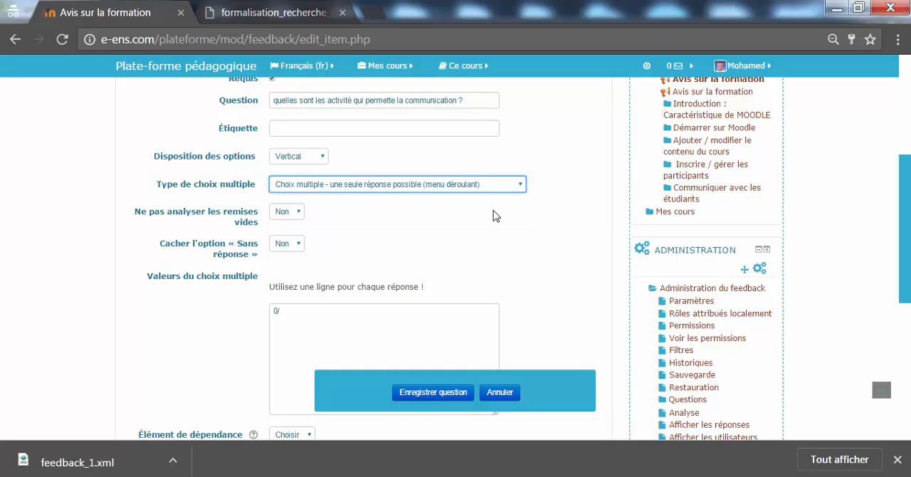
Set both "Ne pas analyser les remises vides" and "Cacher l'option « Sans réponse »" to Oui
click(294, 217)
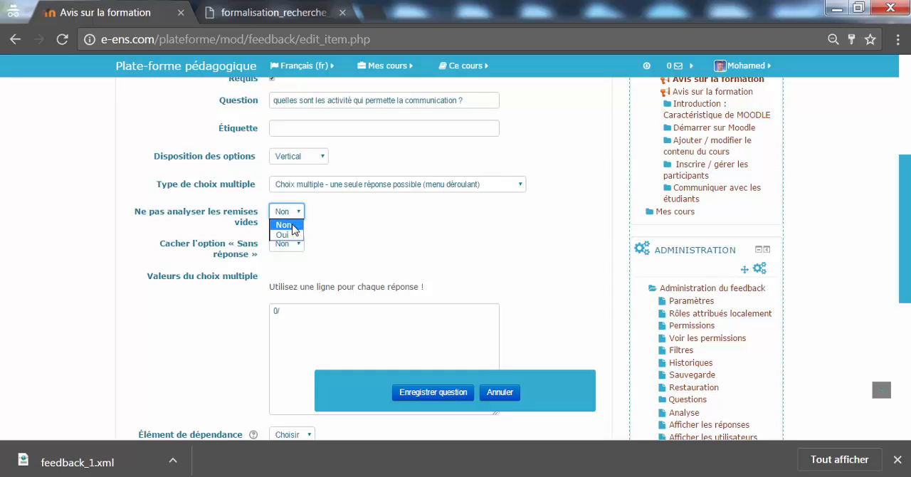
click(293, 235)
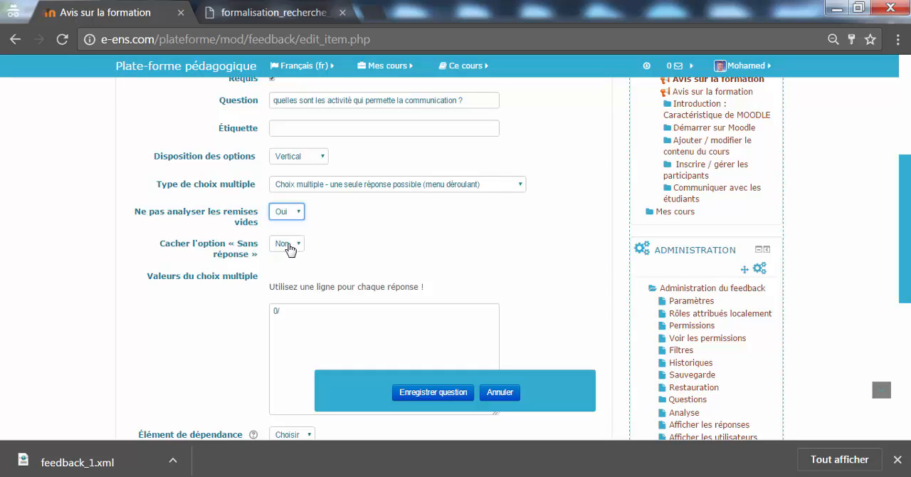
click(295, 247)
click(289, 266)
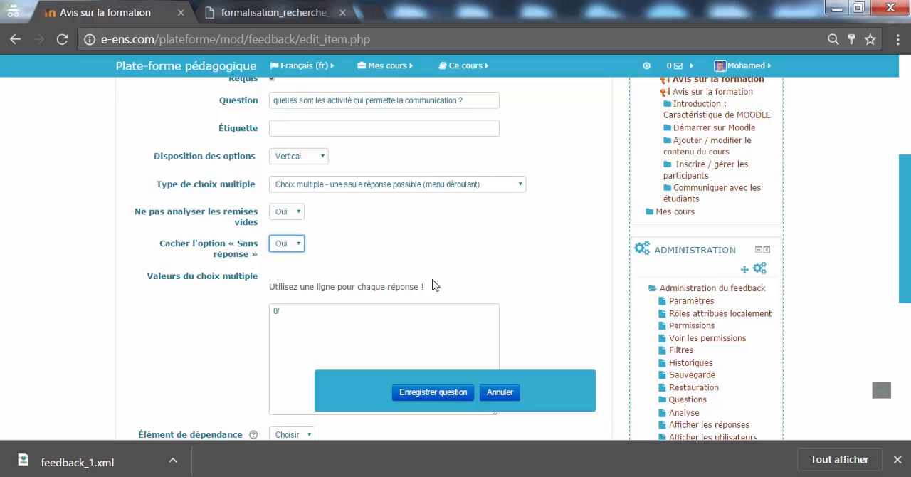
Enter the rated answers "0/ devoir", "1/ forum" and "1/ chat" on separate lines and save the question
scroll(898, 303, down, 3)
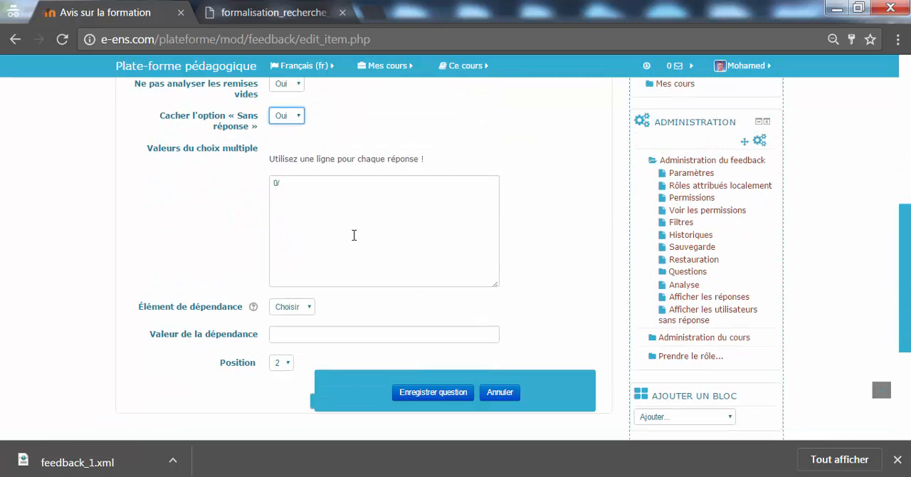
click(294, 184)
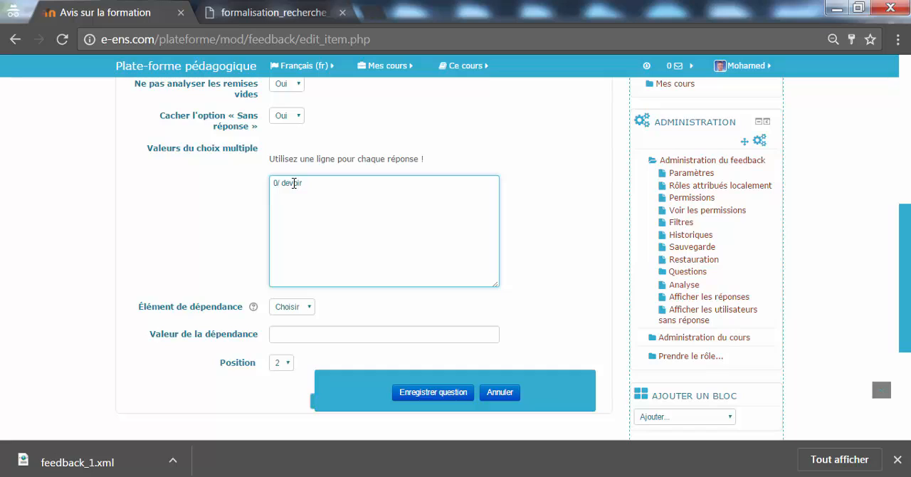
text(fo)
text(hat)
click(420, 397)
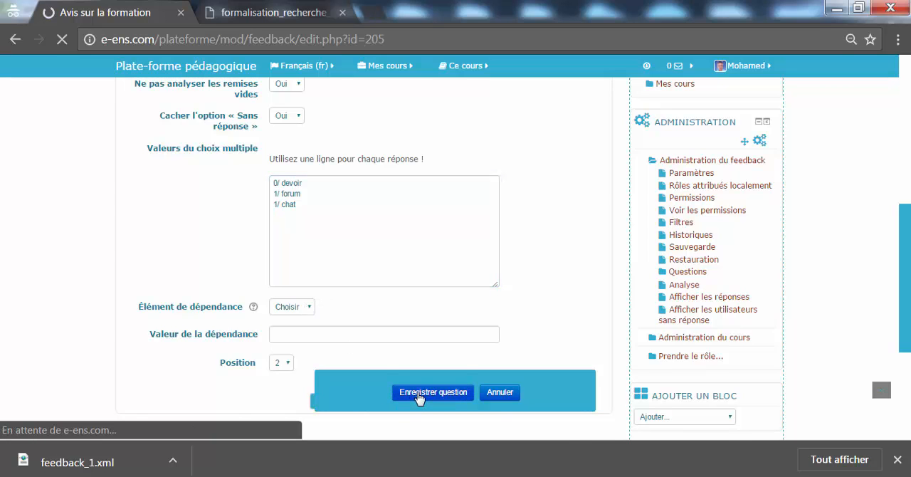
Check the answer choices of the communication question in the preview without selecting one
drag(905, 180, 881, 261)
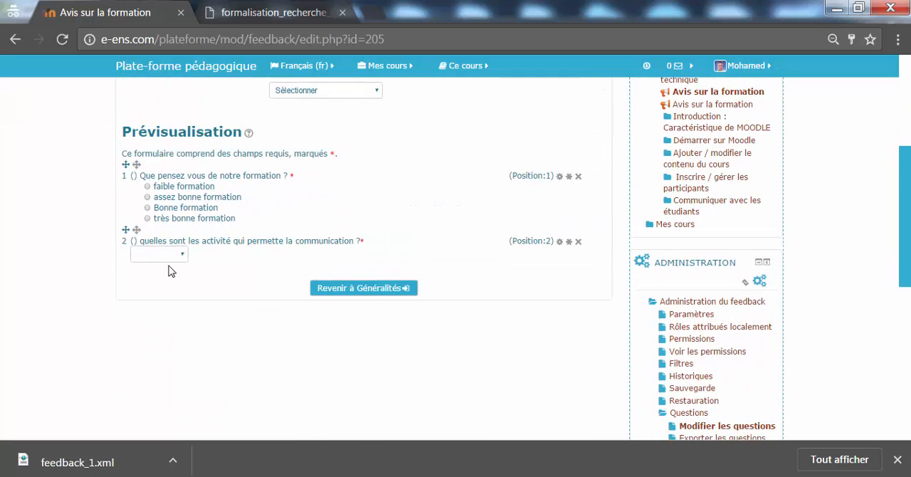
click(178, 255)
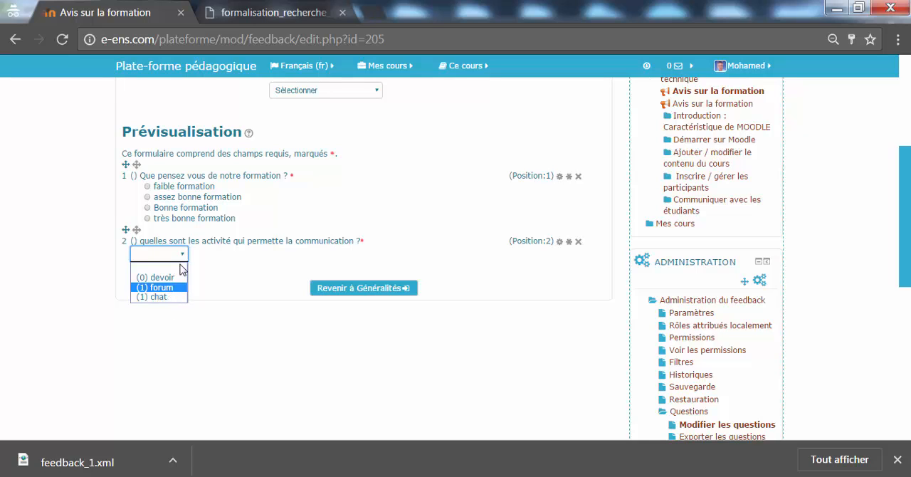
click(226, 256)
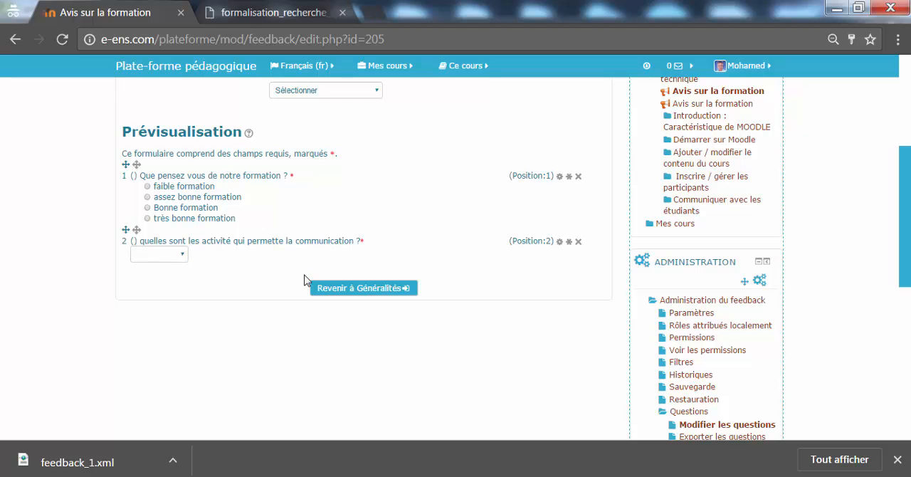
Start a new "Réponse numérique" question and mark it as required
scroll(901, 171, up, 1)
scroll(901, 171, up, 1)
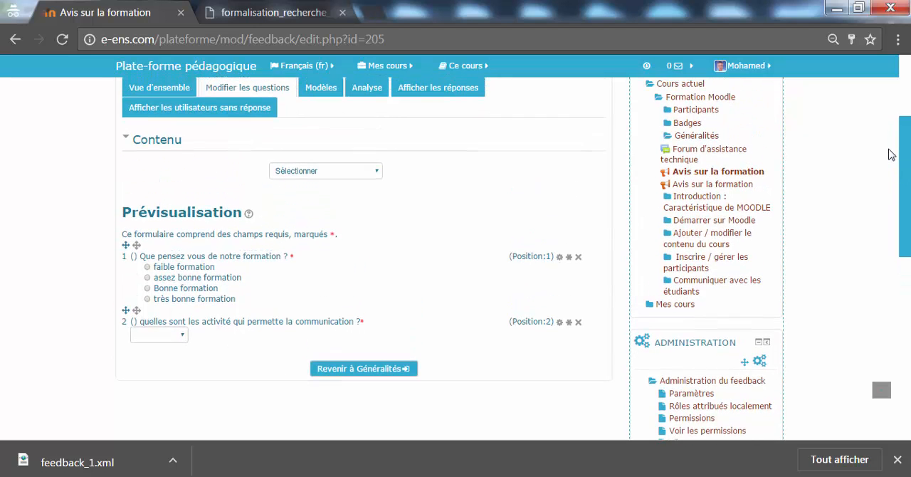
scroll(891, 154, up, 1)
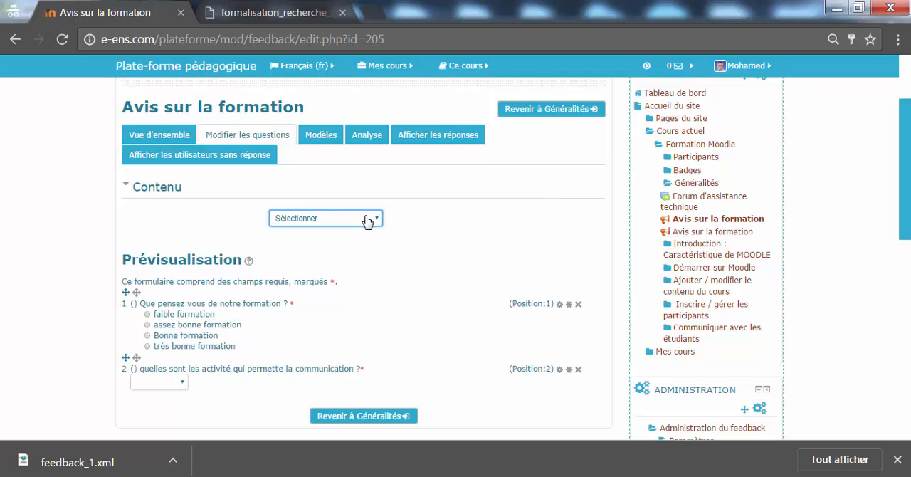
click(367, 221)
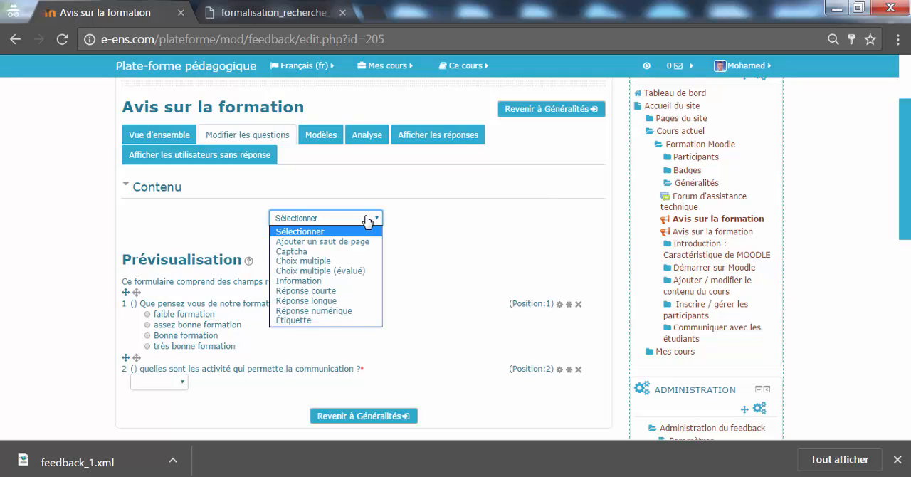
click(351, 318)
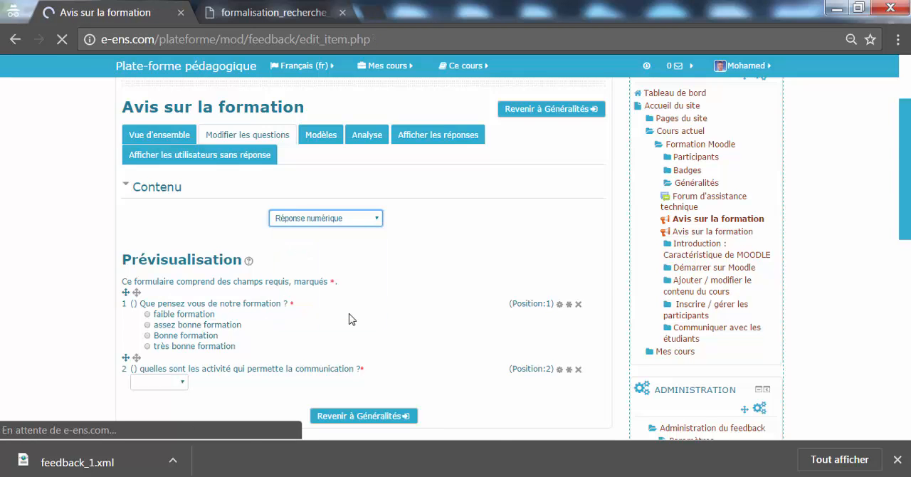
drag(903, 197, 903, 207)
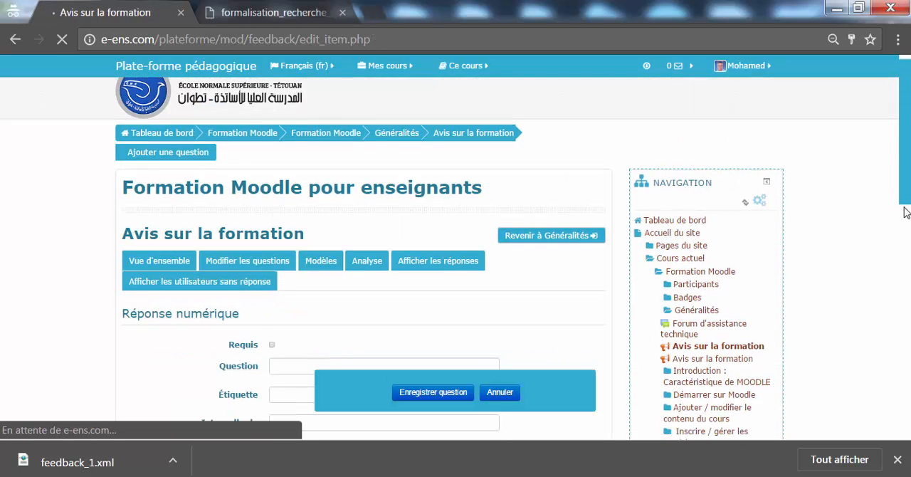
scroll(904, 211, down, 3)
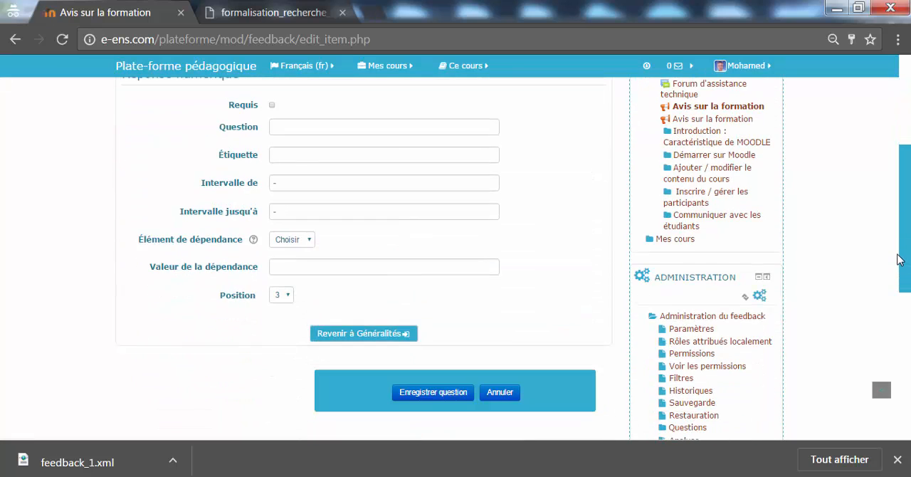
scroll(898, 259, up, 1)
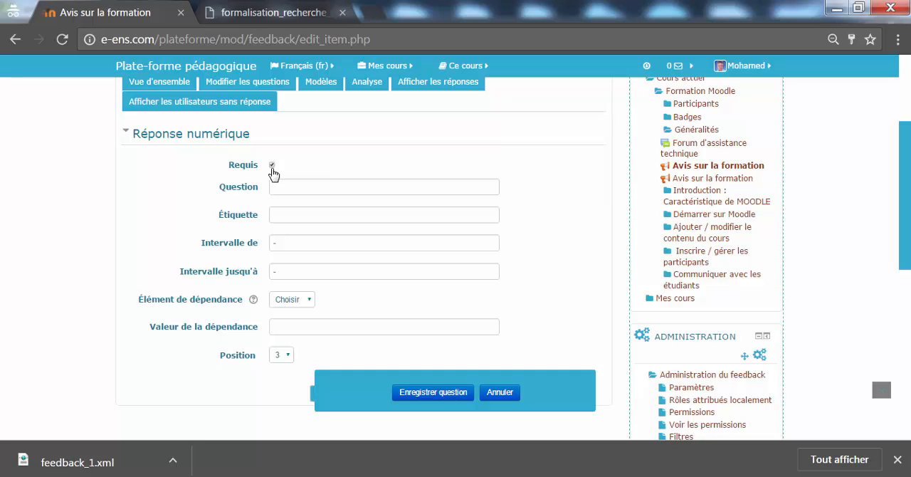
Enter the question "veuillez attribuer une note à notre formation" with an interval from 1 to 5, and save it
click(291, 191)
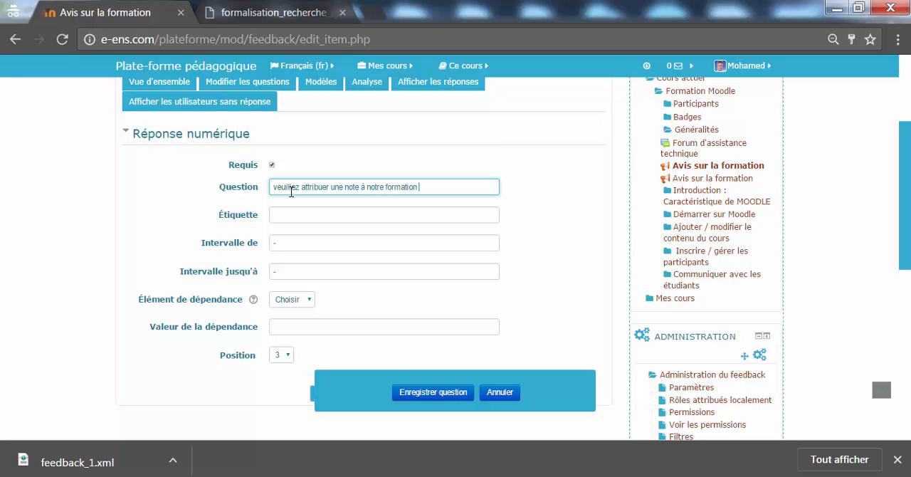
click(312, 250)
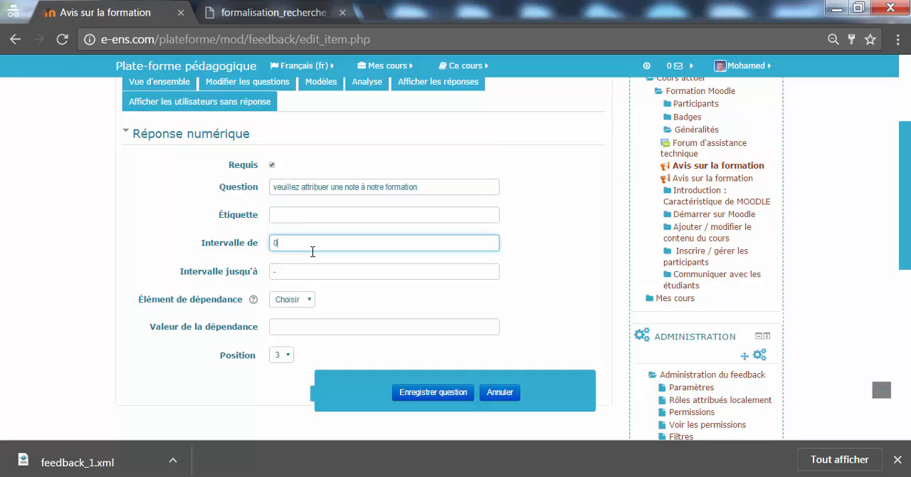
click(319, 266)
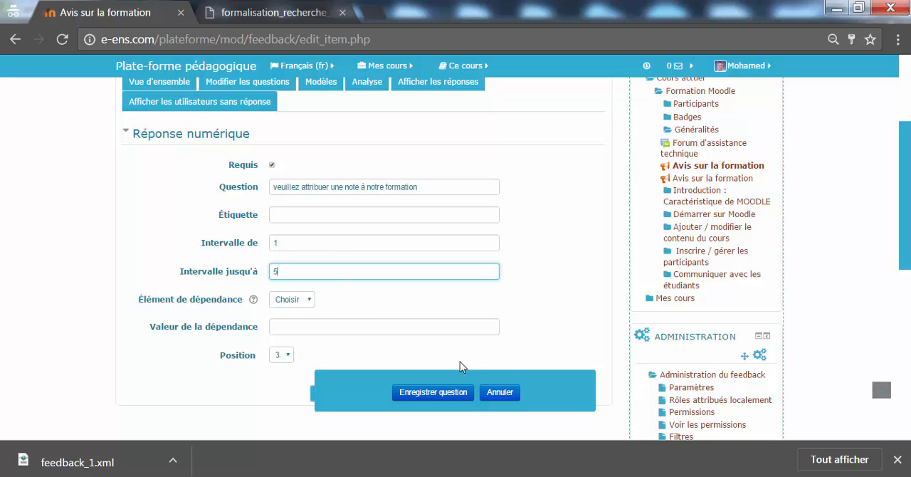
click(444, 394)
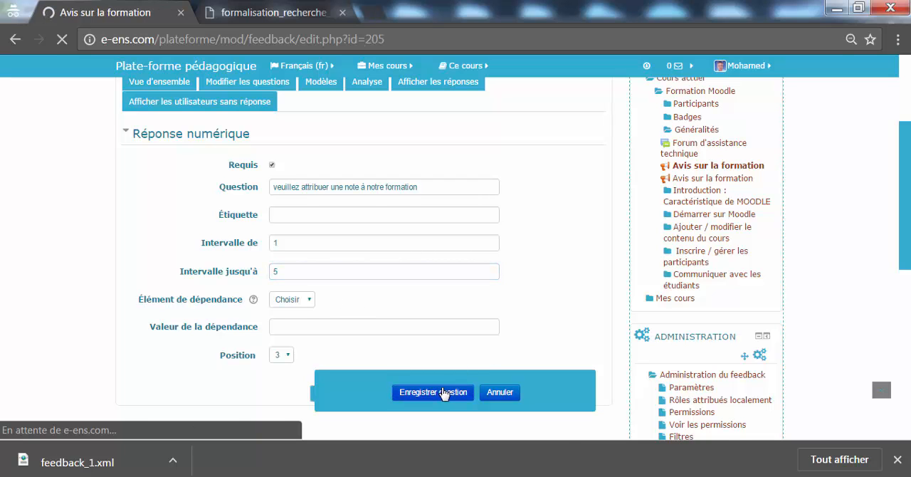
Review the saved numeric question in the preview and start a new "Réponse courte" question
scroll(908, 233, down, 4)
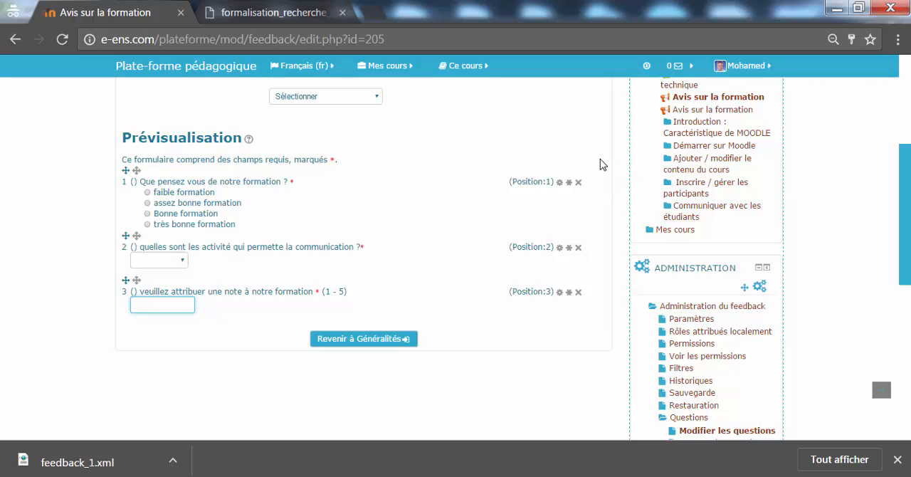
scroll(600, 164, up, 2)
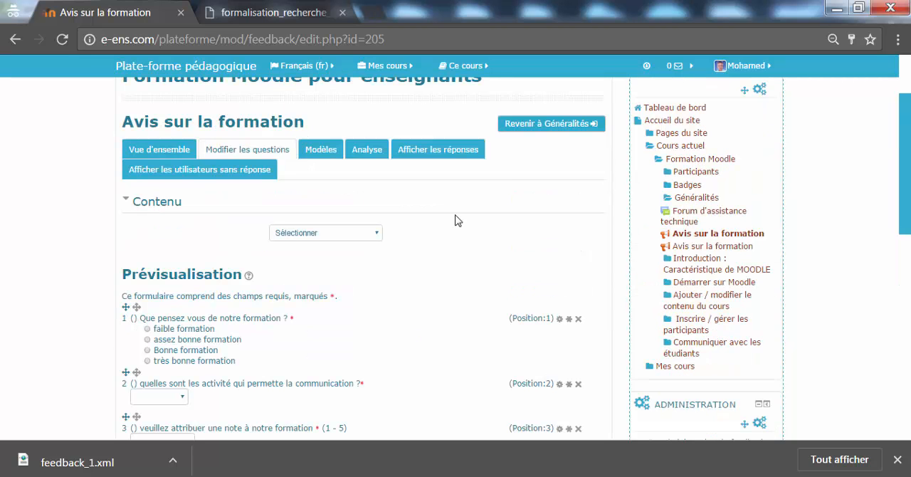
click(378, 242)
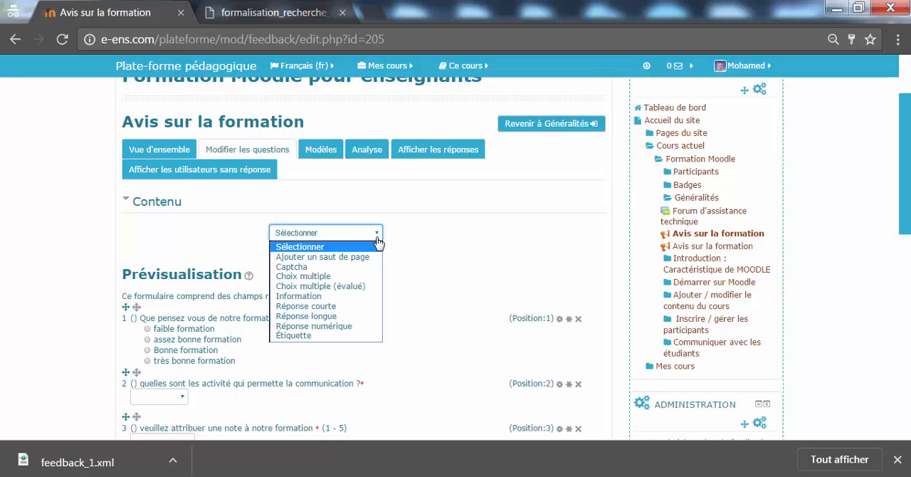
click(357, 306)
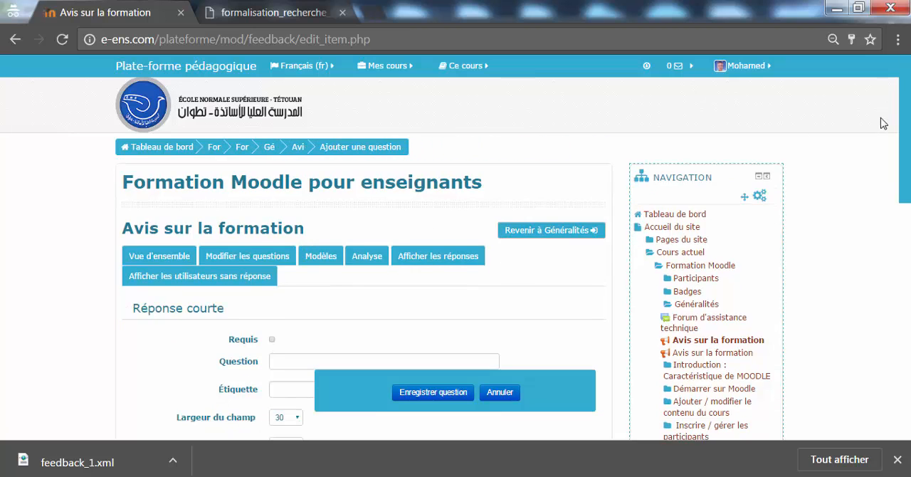
scroll(883, 123, down, 3)
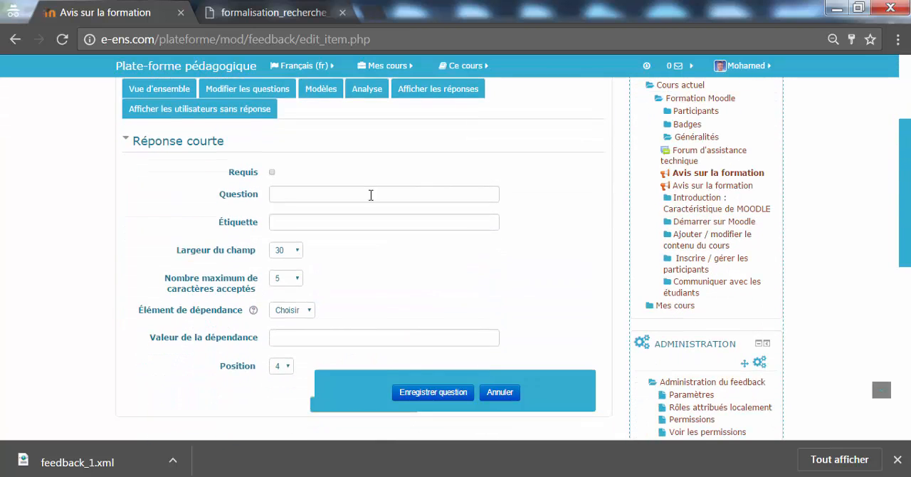
Mark the short-answer question as required and enter "quelle est l'activité la plus intéressante dans la plateforme?" as its text
click(272, 173)
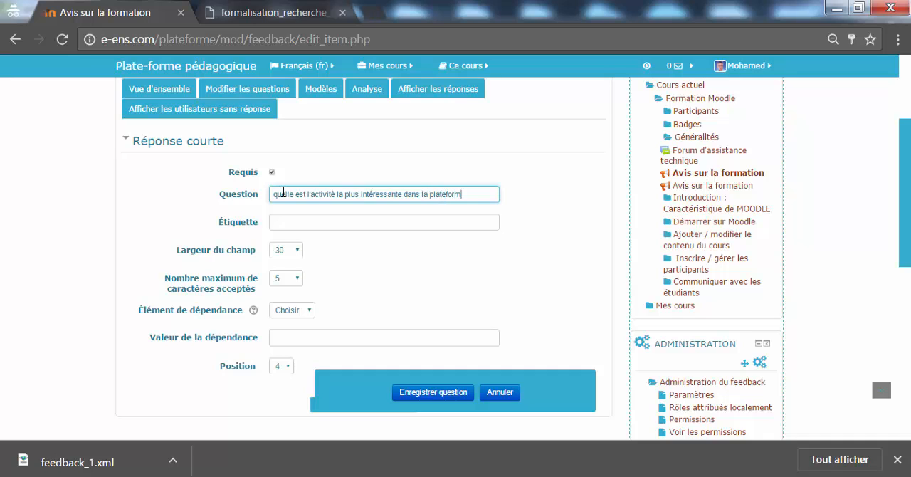
click(323, 223)
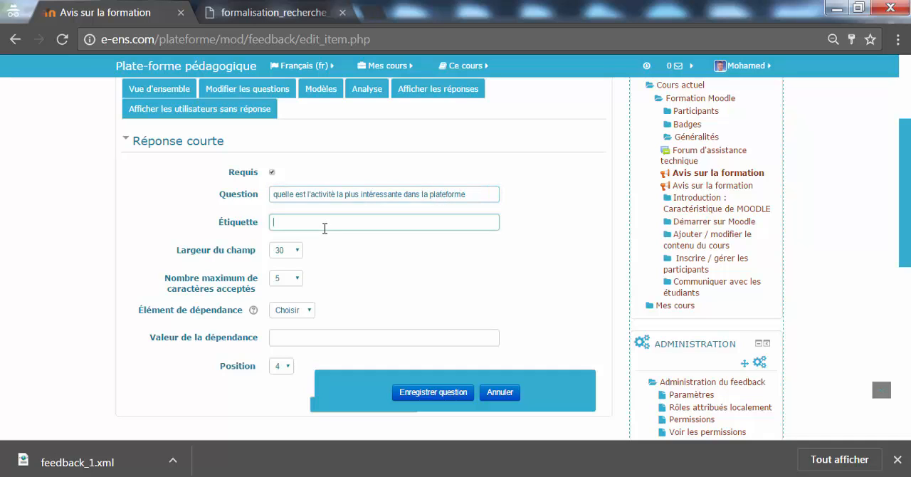
drag(906, 217, 907, 240)
click(484, 138)
text(?)
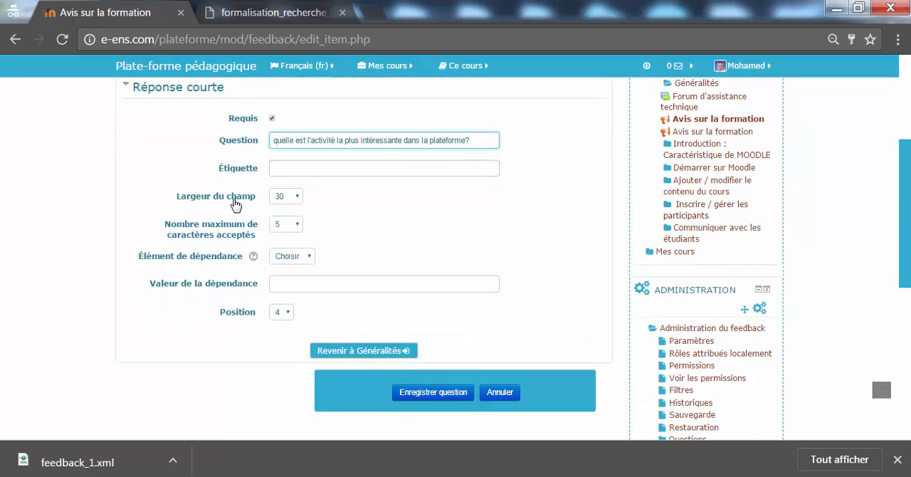
Set the field width of the short-answer question to 50
click(291, 207)
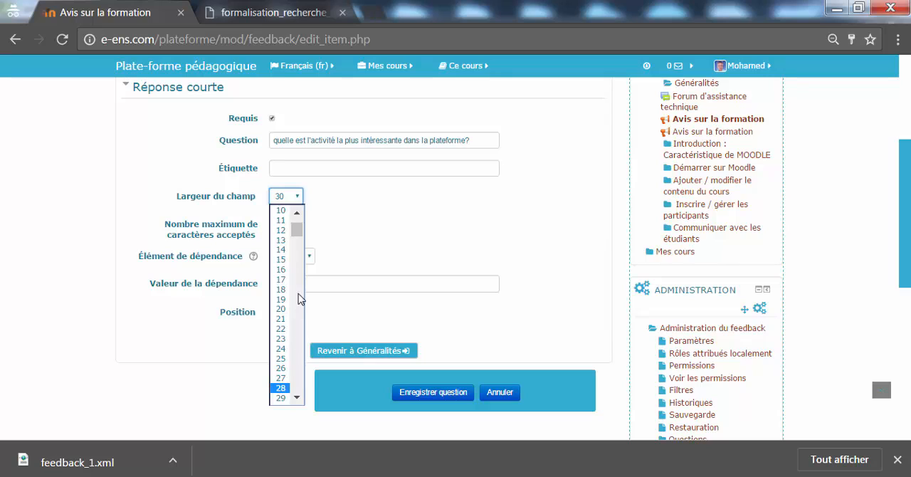
scroll(299, 299, down, 2)
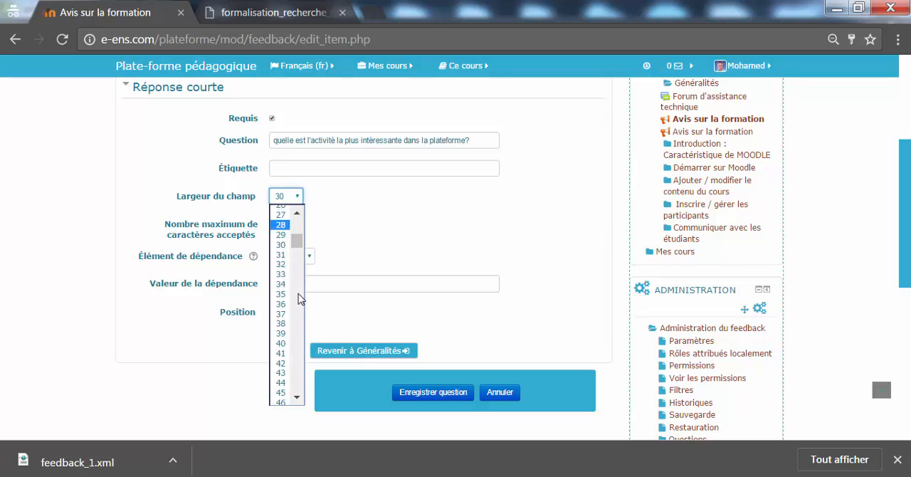
click(297, 397)
click(297, 399)
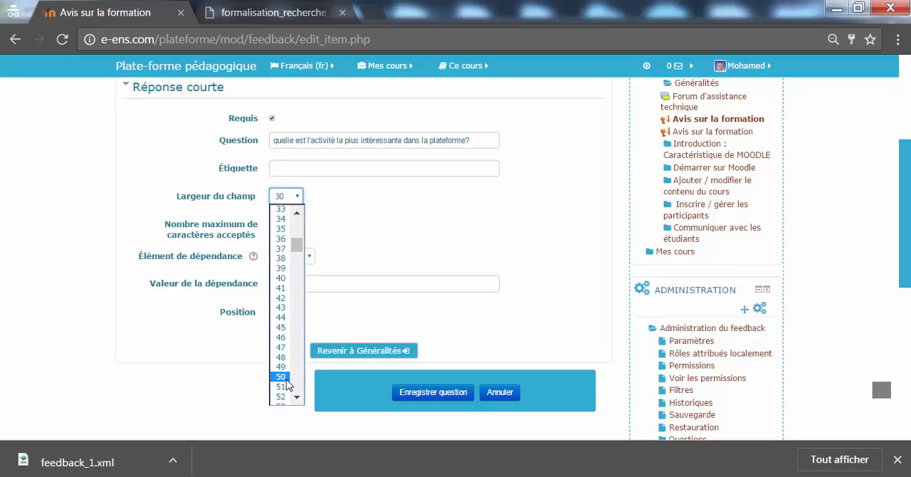
click(281, 376)
Set the maximum number of accepted characters to 50 and save the short-answer question
click(291, 224)
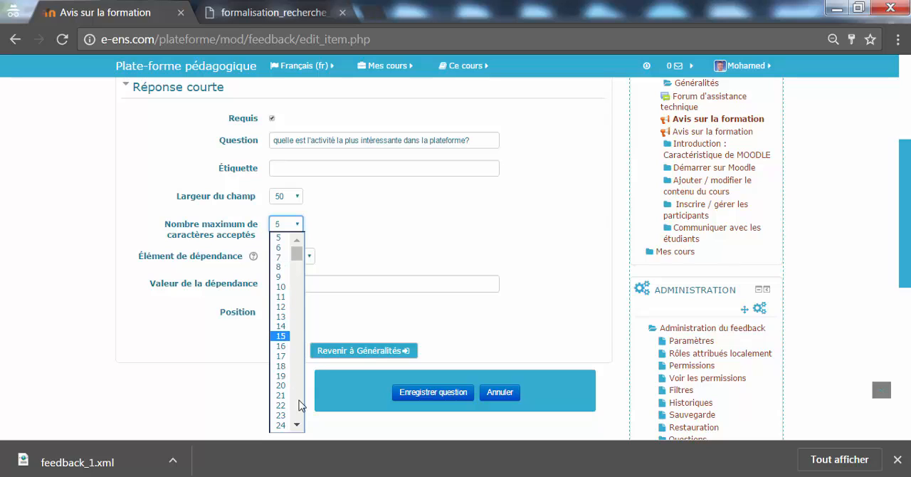
scroll(300, 393, down, 6)
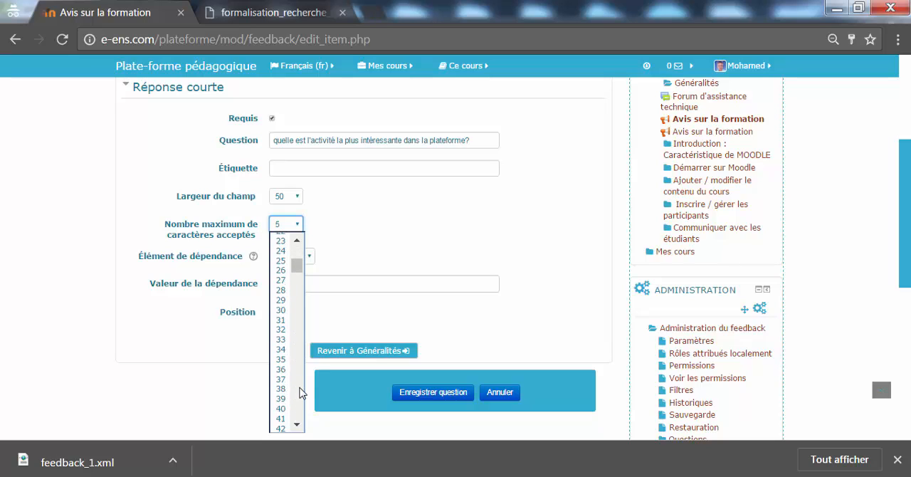
scroll(300, 411, down, 6)
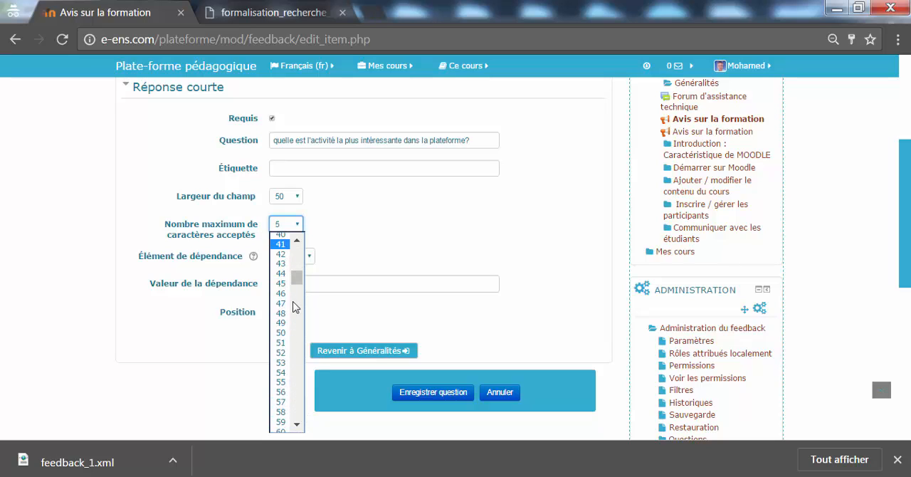
click(281, 332)
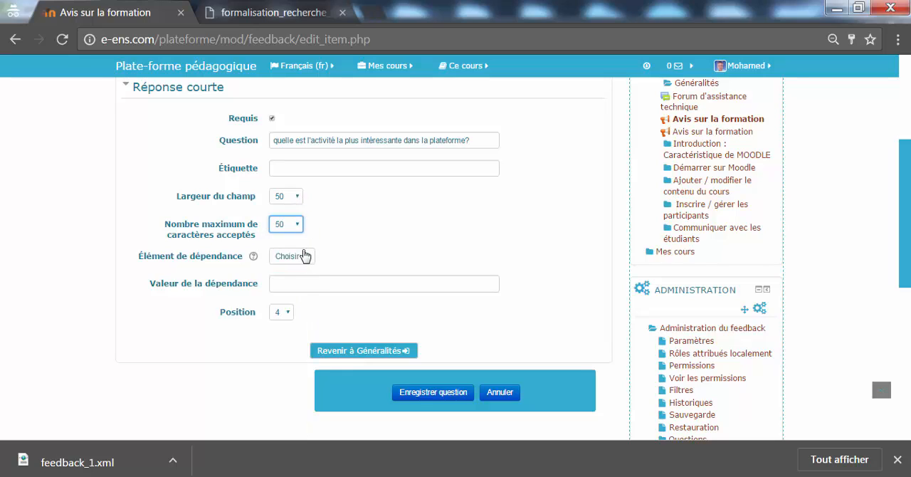
click(403, 396)
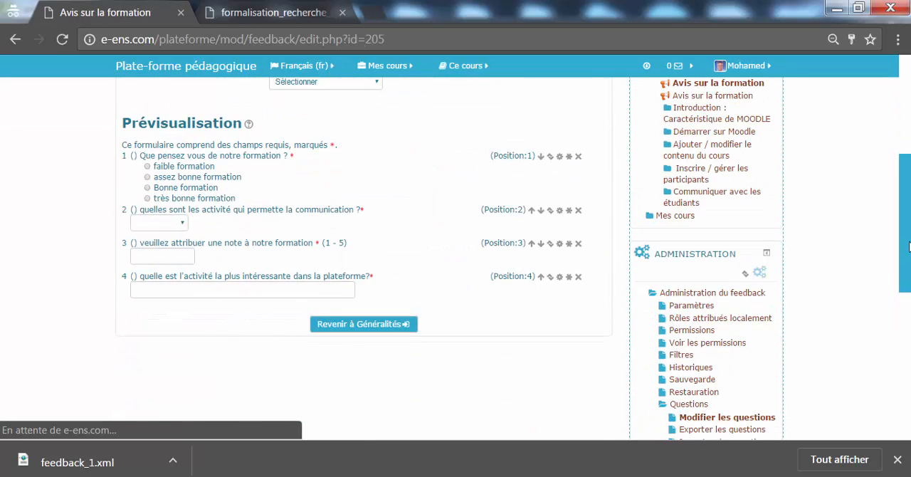
Check the saved short-answer question in the preview and start a new "Réponse longue" question
click(350, 307)
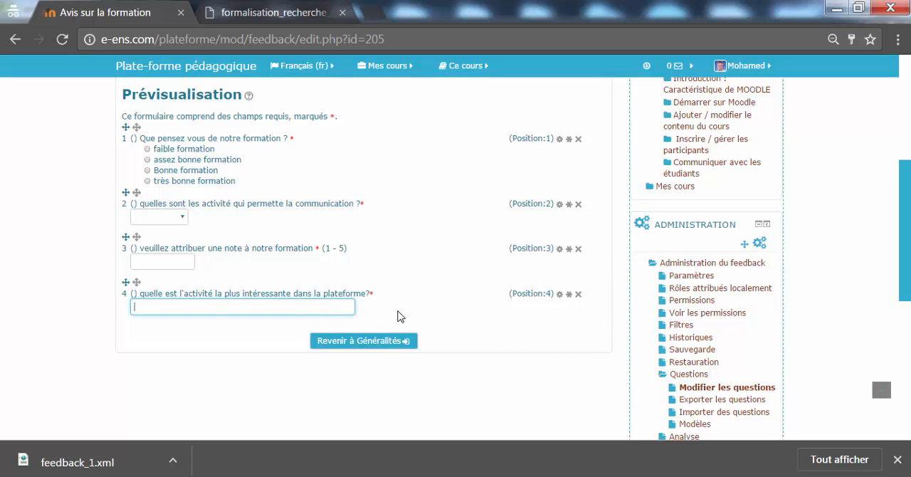
scroll(905, 173, up, 3)
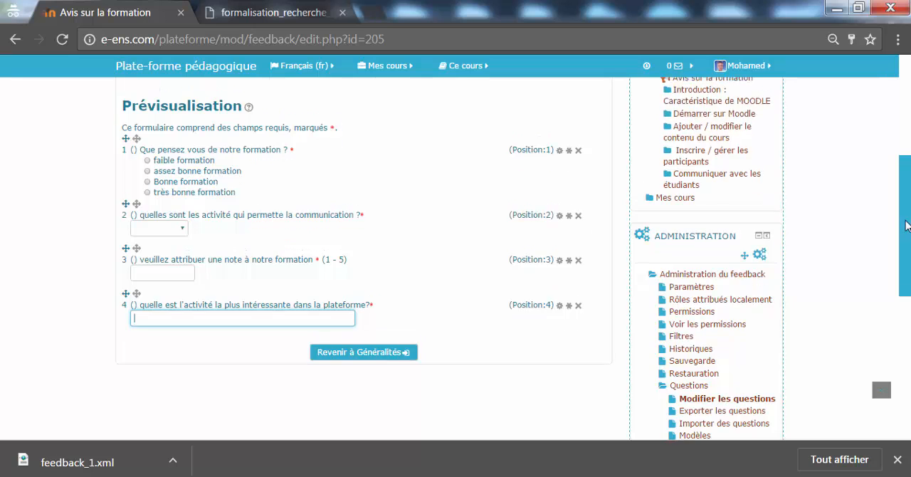
scroll(906, 174, down, 1)
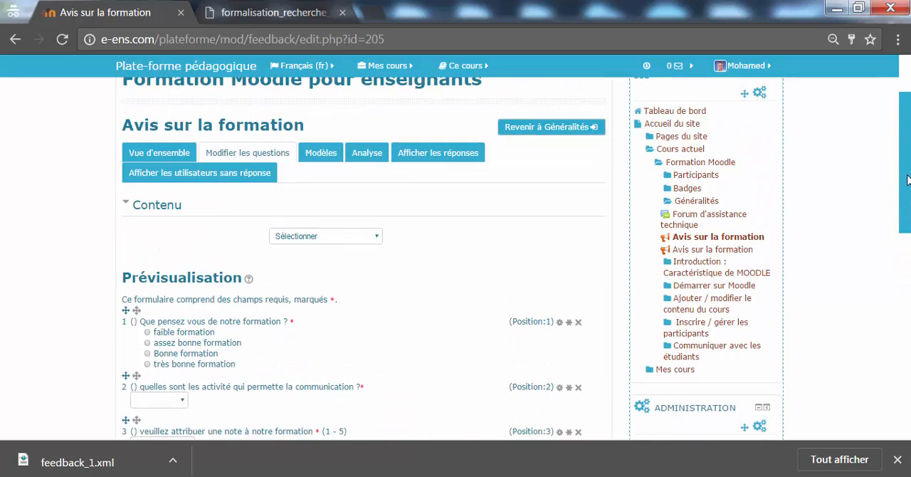
click(376, 236)
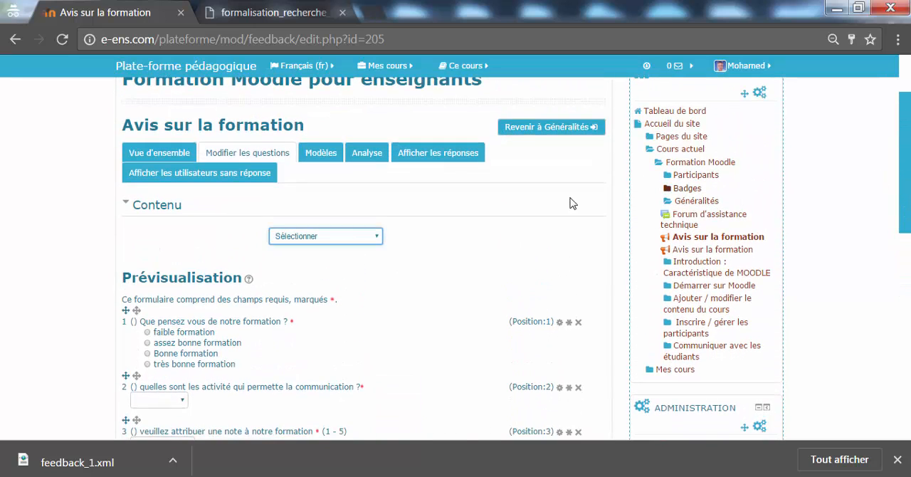
click(367, 239)
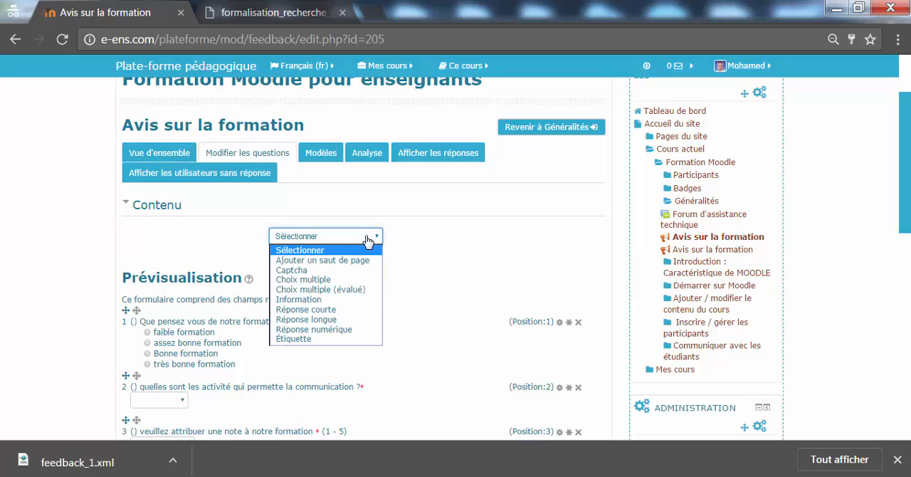
click(358, 319)
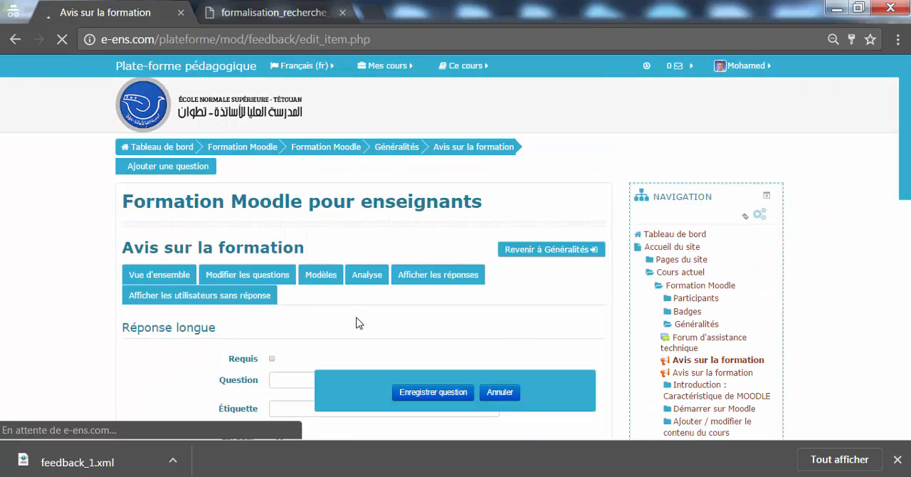
Mark the long-answer question as required and enter "que pensez vous de notre plateforme ?" as its text
drag(905, 137, 906, 205)
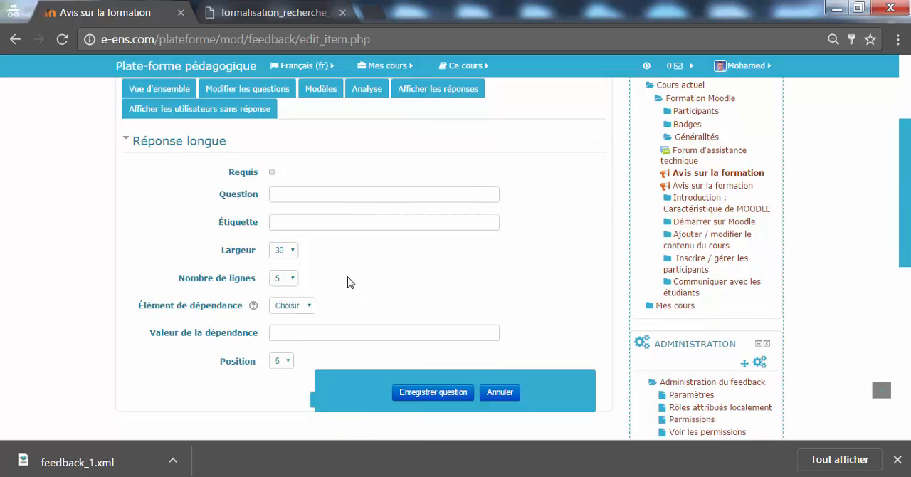
click(274, 172)
click(284, 190)
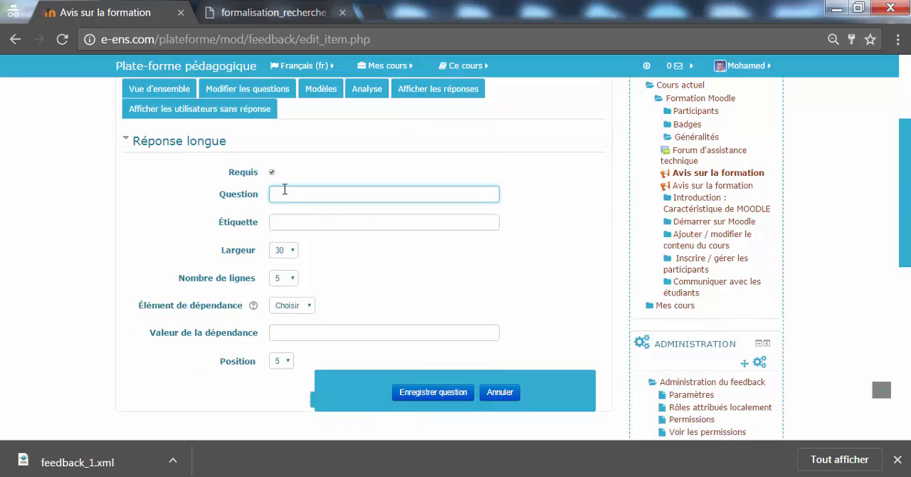
text(qu)
text(?)
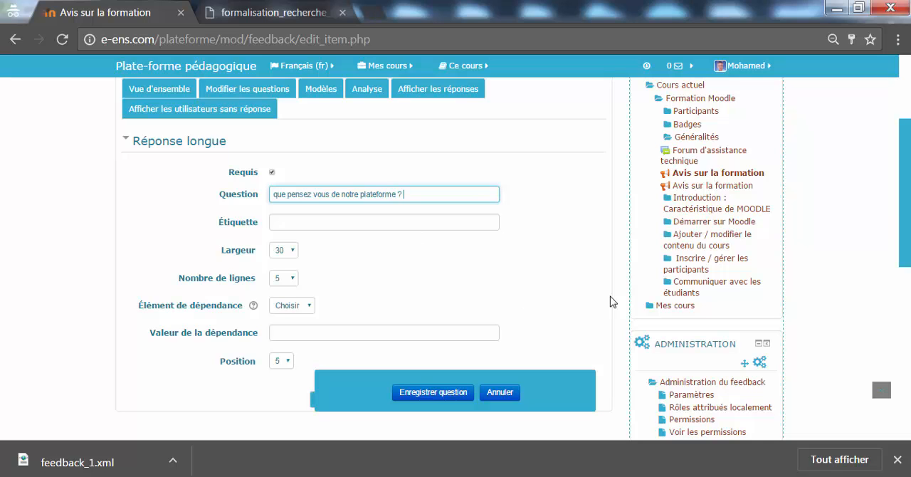
Set the long-answer question's width to 70 and its number of lines to 15, and save it
drag(905, 221, 903, 247)
click(297, 189)
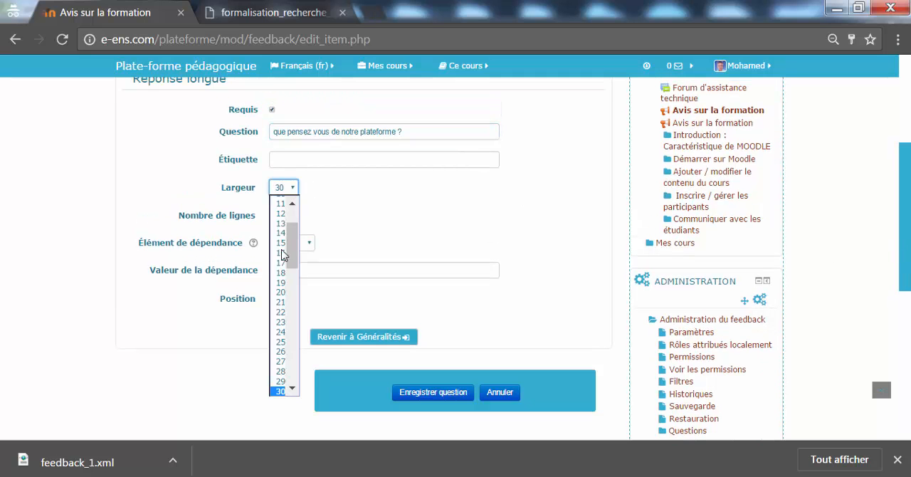
drag(293, 257, 286, 343)
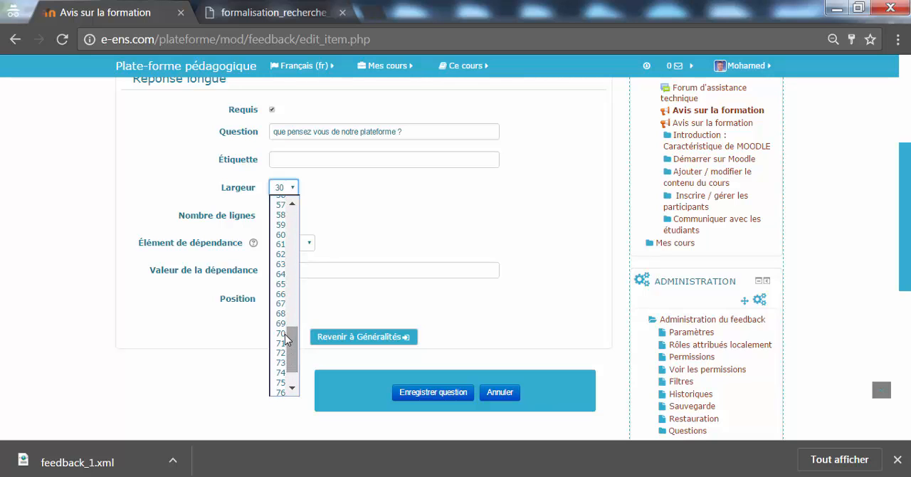
click(285, 334)
click(291, 216)
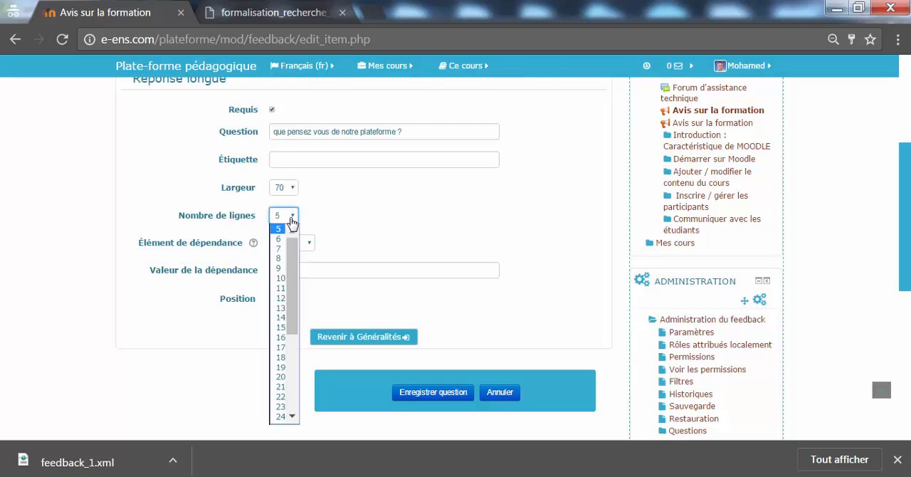
drag(291, 240, 287, 286)
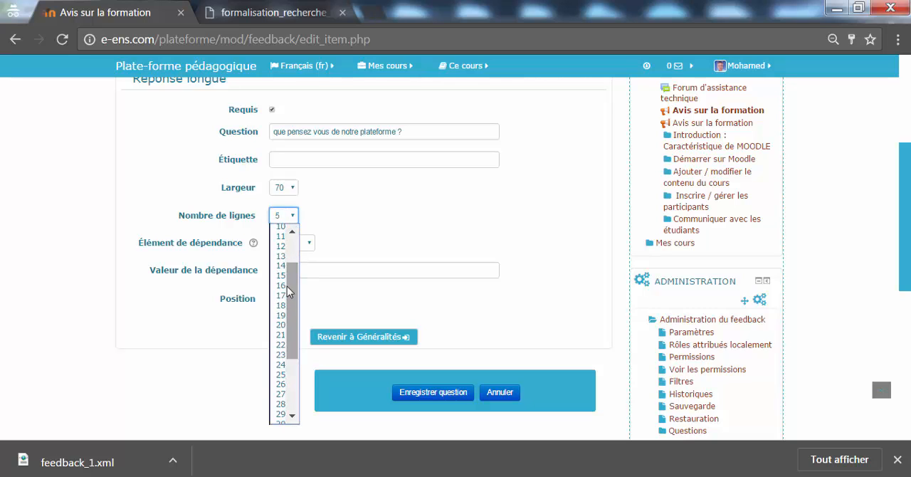
click(286, 281)
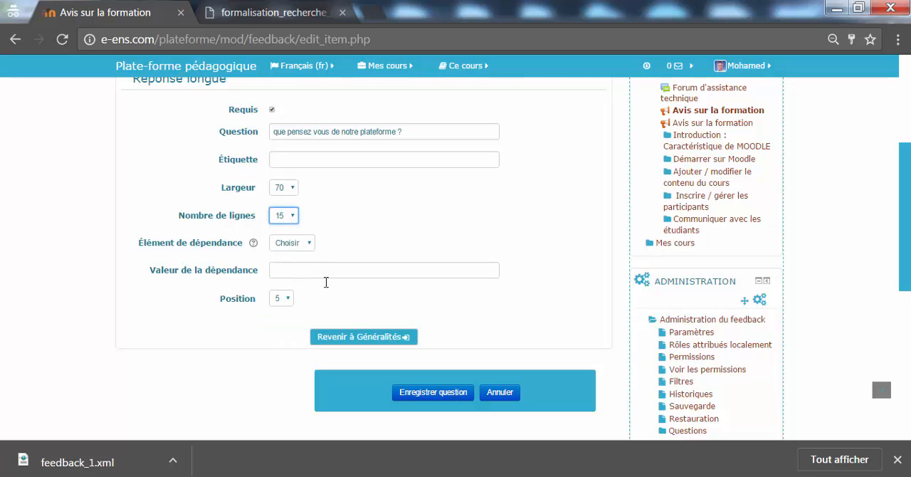
click(406, 394)
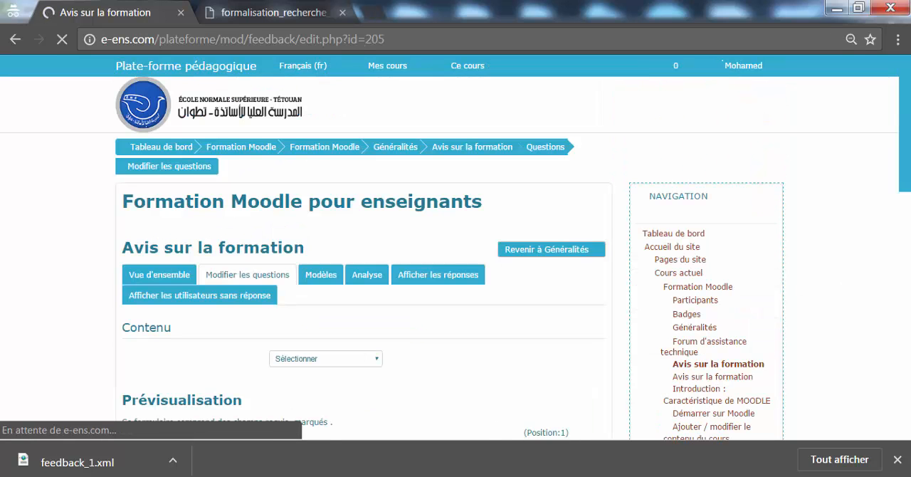
Add a page break after the long-answer question and check its placement in the preview
drag(907, 180, 908, 311)
scroll(786, 198, up, 3)
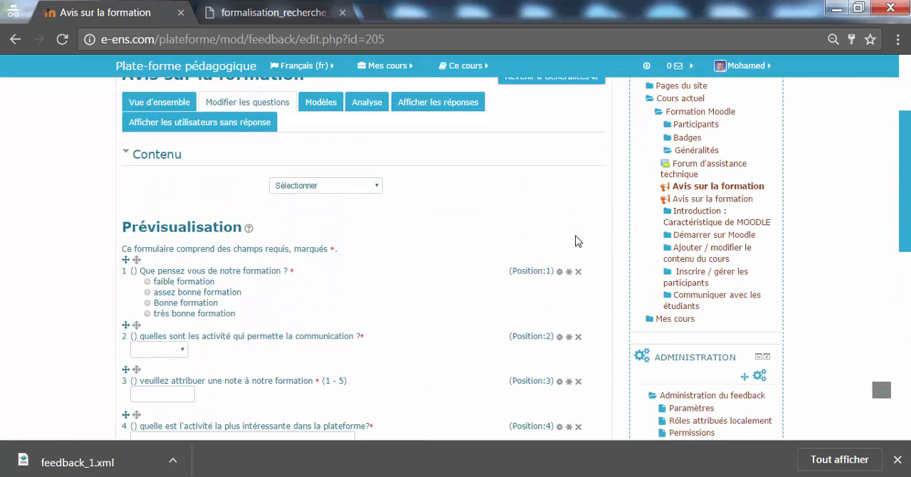
click(365, 187)
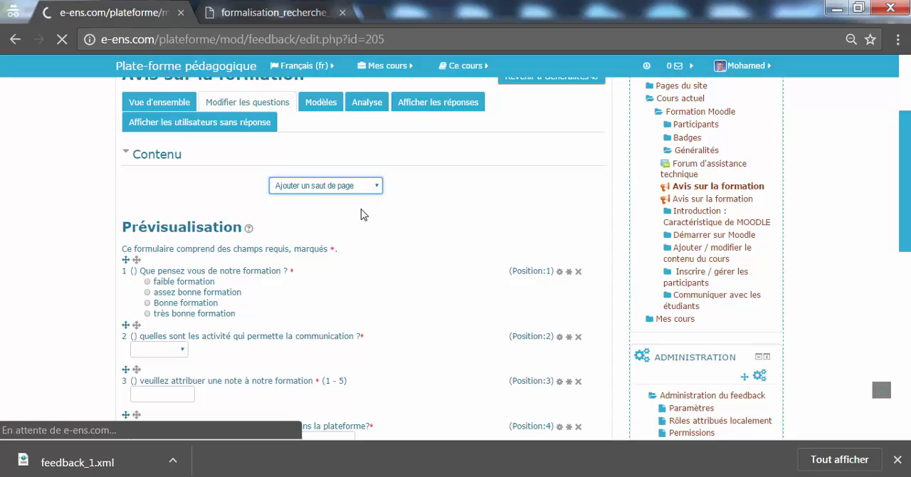
scroll(889, 388, down, 10)
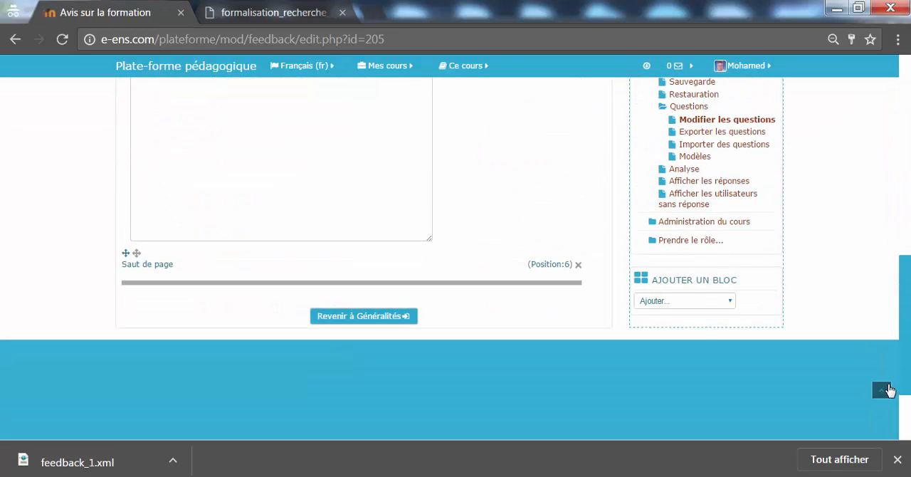
scroll(890, 388, up, 1)
scroll(881, 370, up, 1)
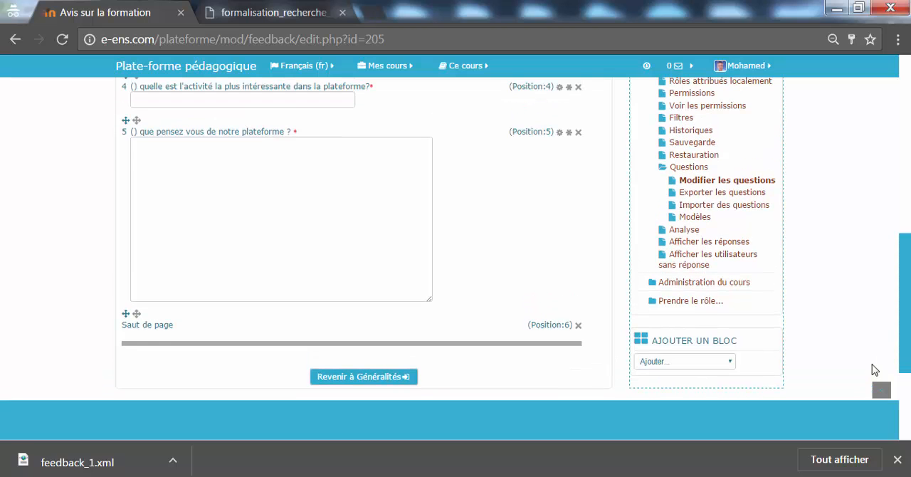
scroll(822, 331, up, 9)
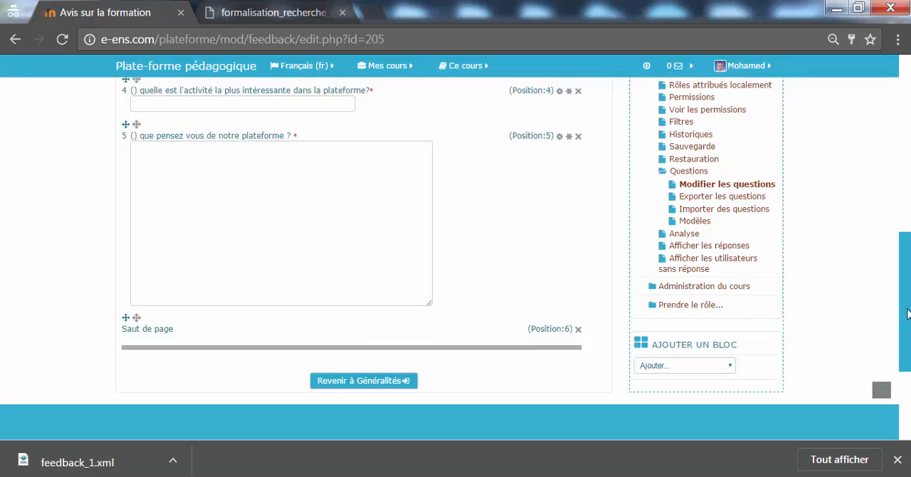
scroll(887, 171, up, 4)
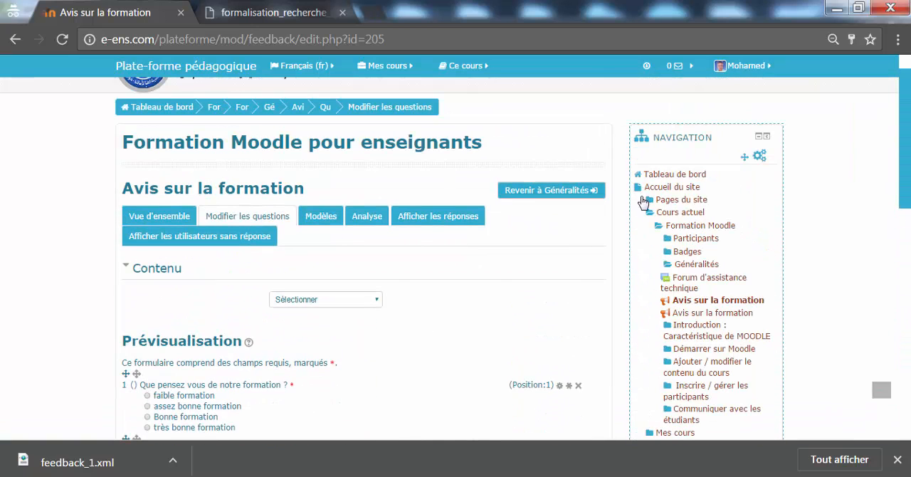
Start another "Réponse courte" question following the page break
click(361, 298)
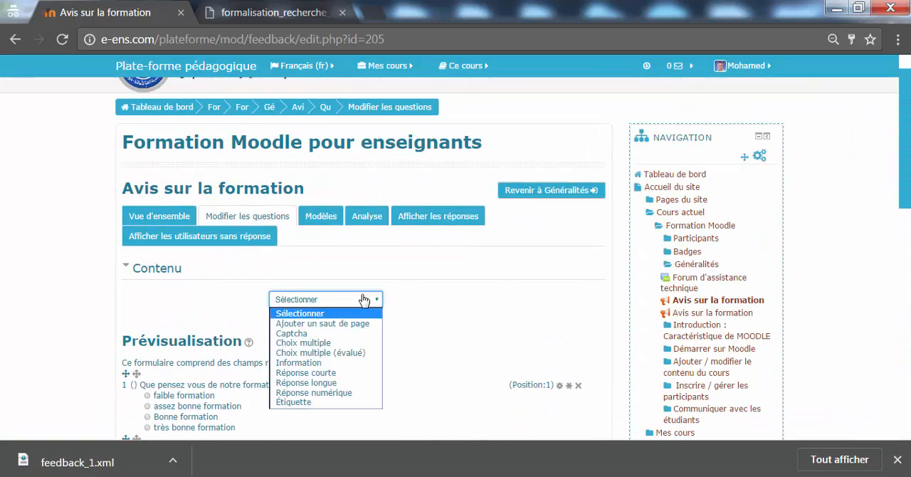
click(349, 379)
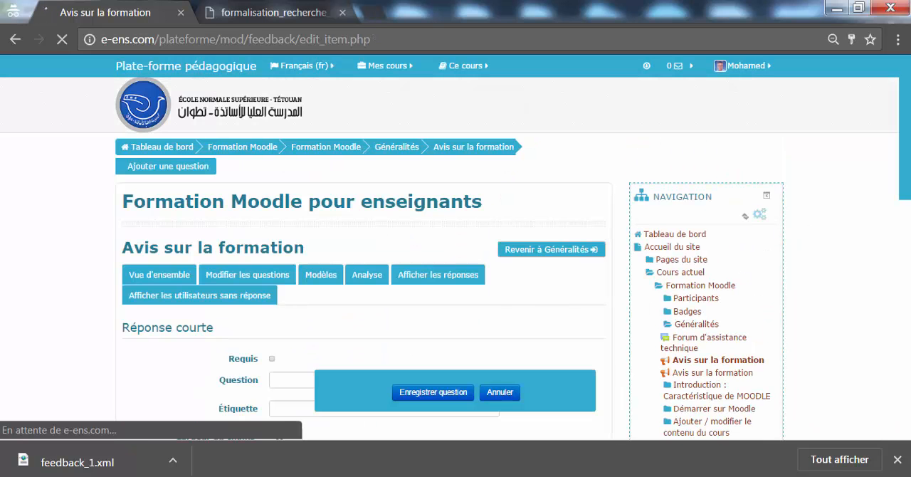
scroll(897, 235, down, 3)
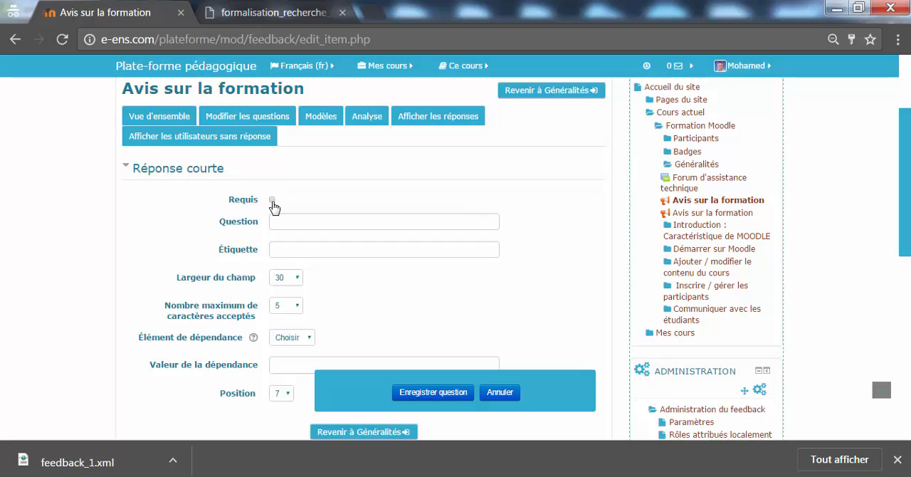
Mark the short-answer question as required, enter "quelle est la ressource que vous utilisez le plus ?" as its text, and save it
click(272, 199)
click(284, 220)
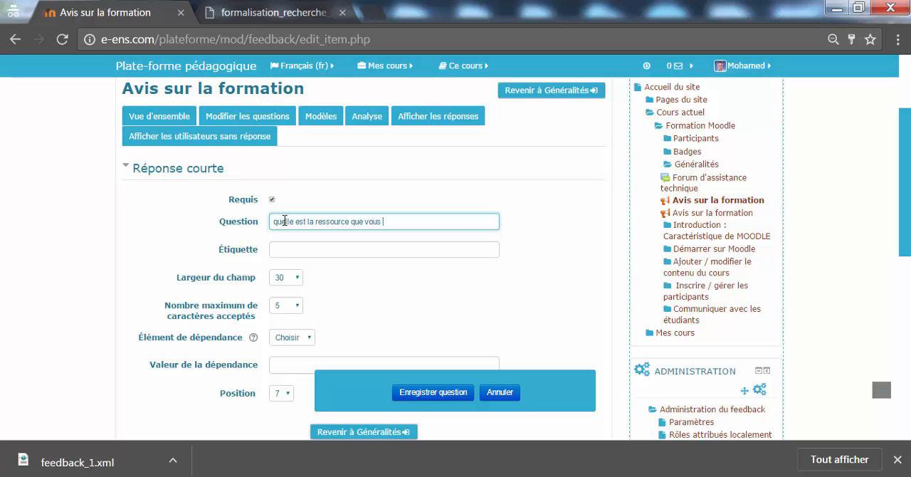
click(284, 221)
text(le)
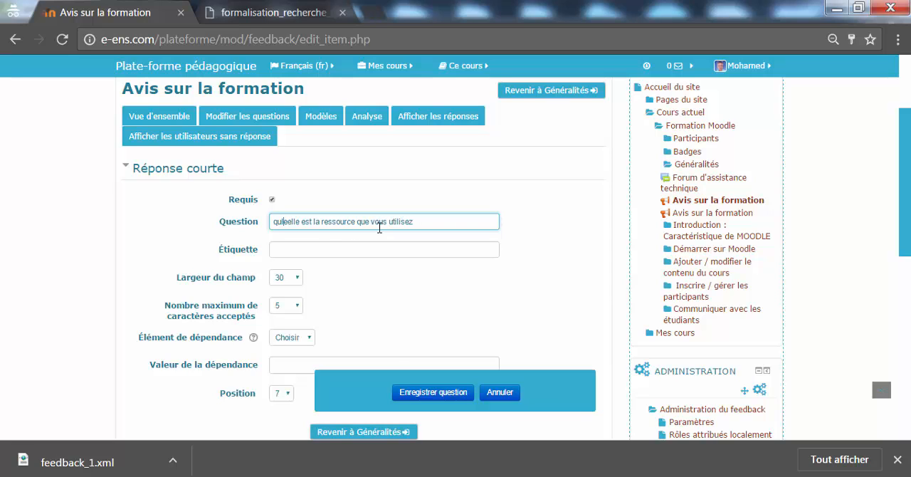
key(Delete)
key(Delete)
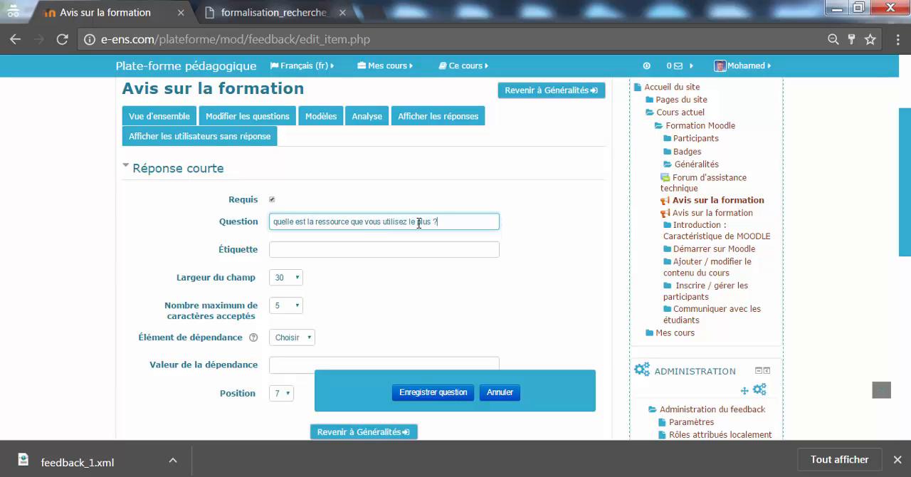
scroll(823, 255, down, 3)
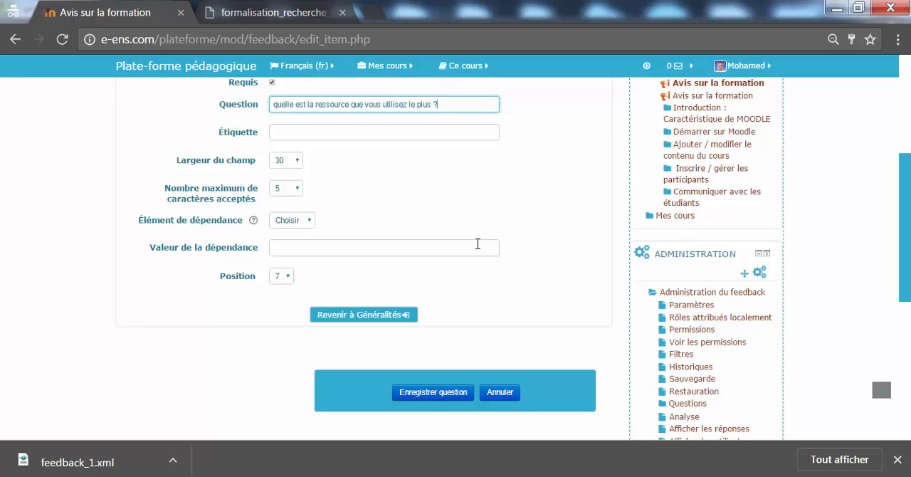
click(420, 396)
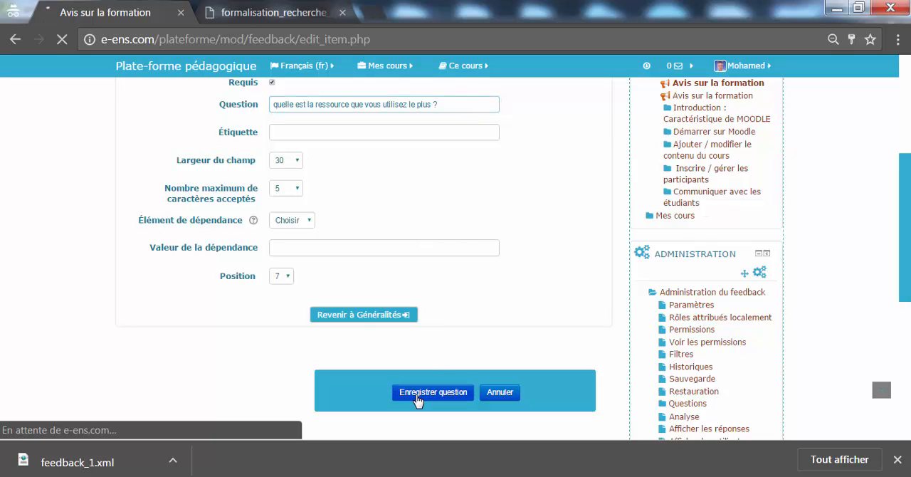
Check the new question's placement after the page break and review the whole questionnaire in the preview
drag(906, 168, 905, 355)
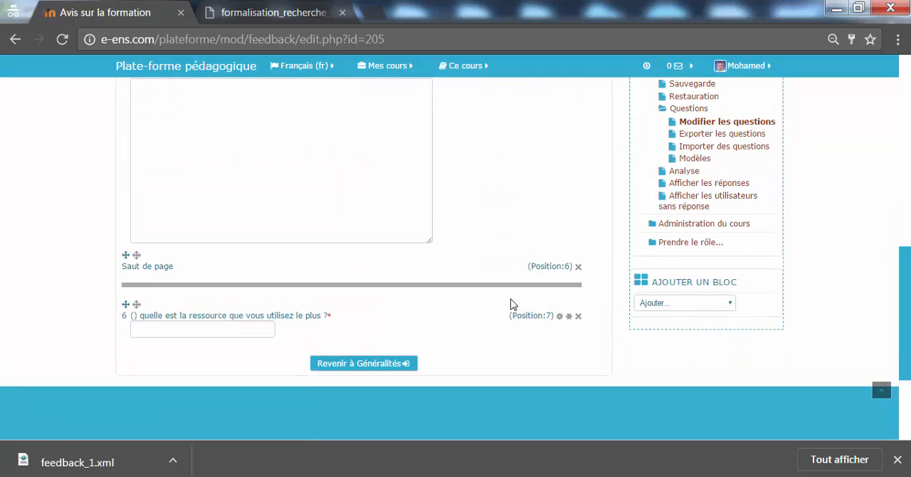
click(185, 326)
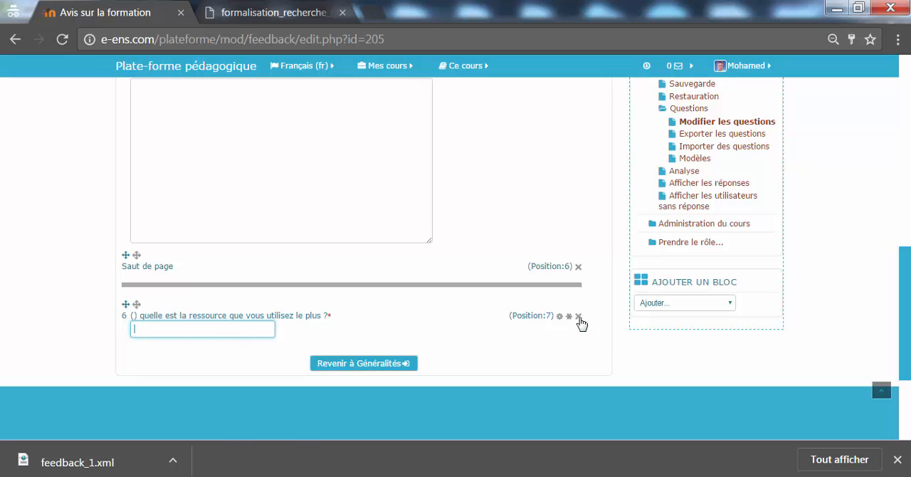
drag(906, 292, 905, 179)
scroll(874, 185, up, 2)
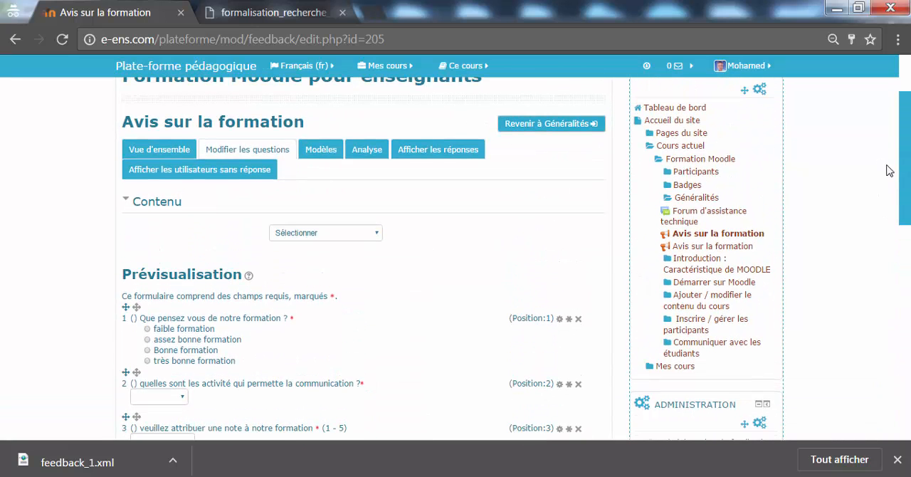
scroll(858, 215, down, 2)
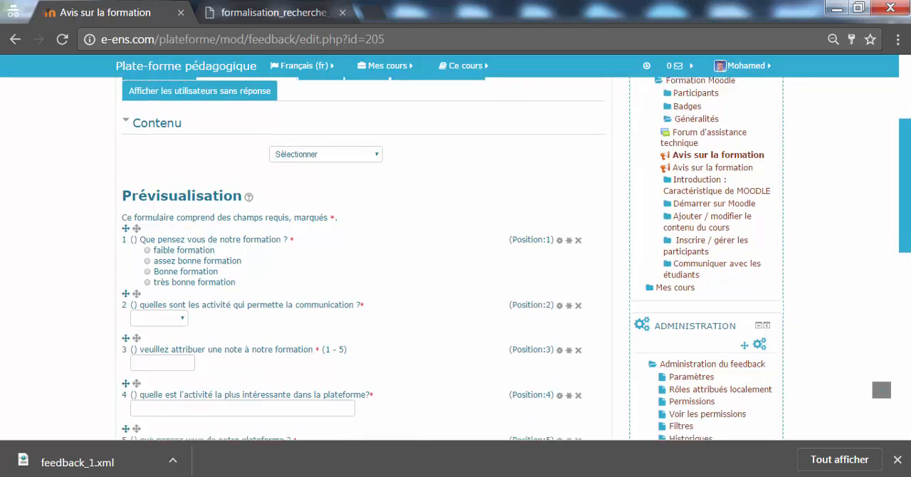
drag(909, 200, 910, 312)
scroll(910, 235, up, 1)
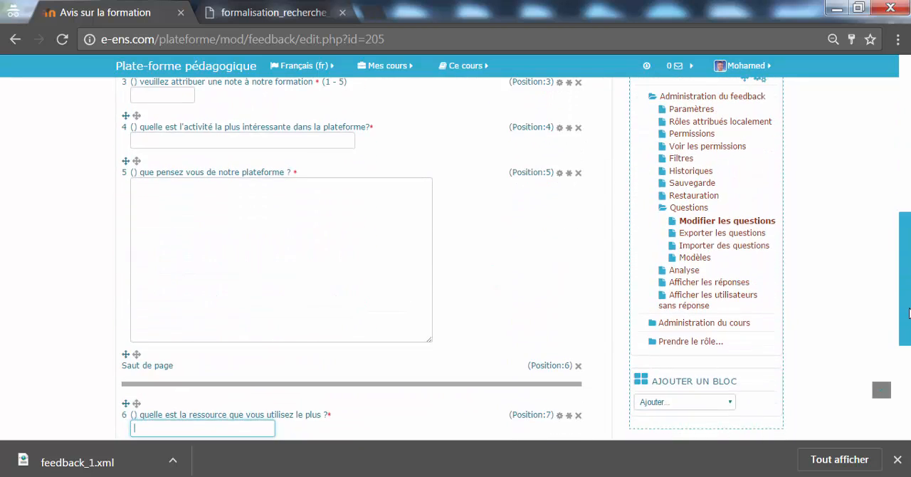
Switch to the Étudiant role and open the "Avis sur la formation" questionnaire for answering
click(691, 342)
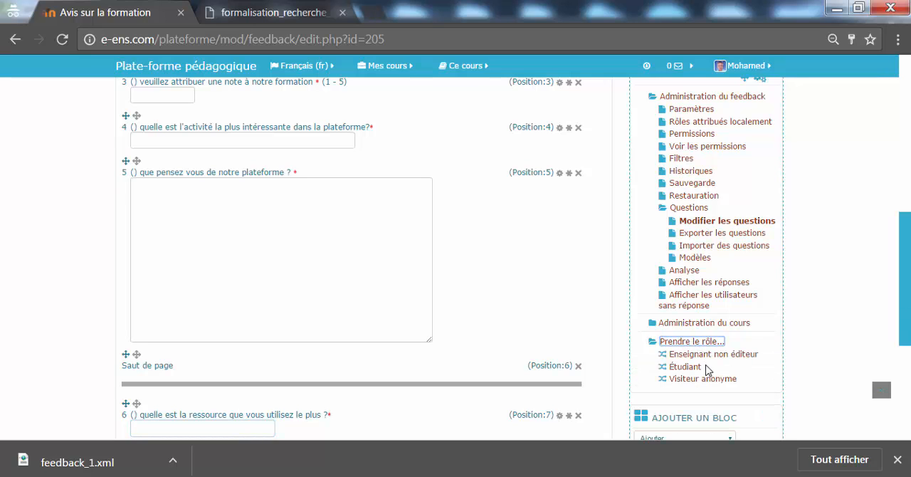
click(684, 367)
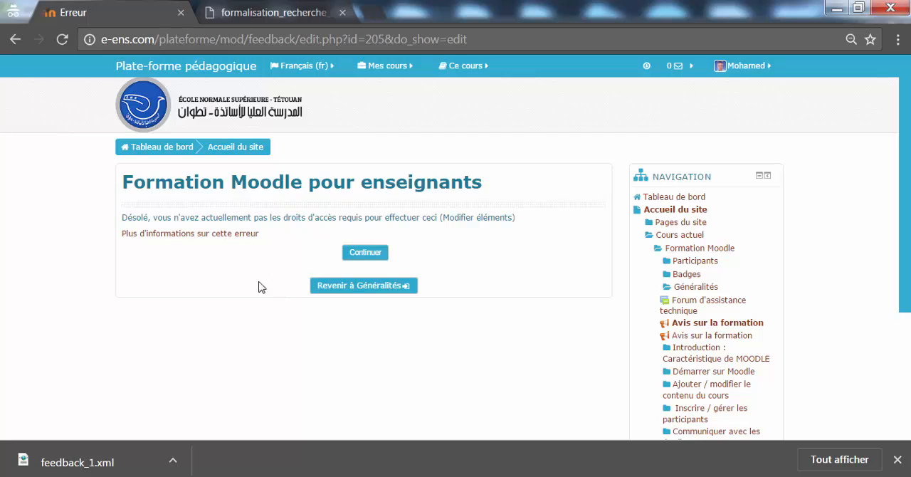
click(366, 254)
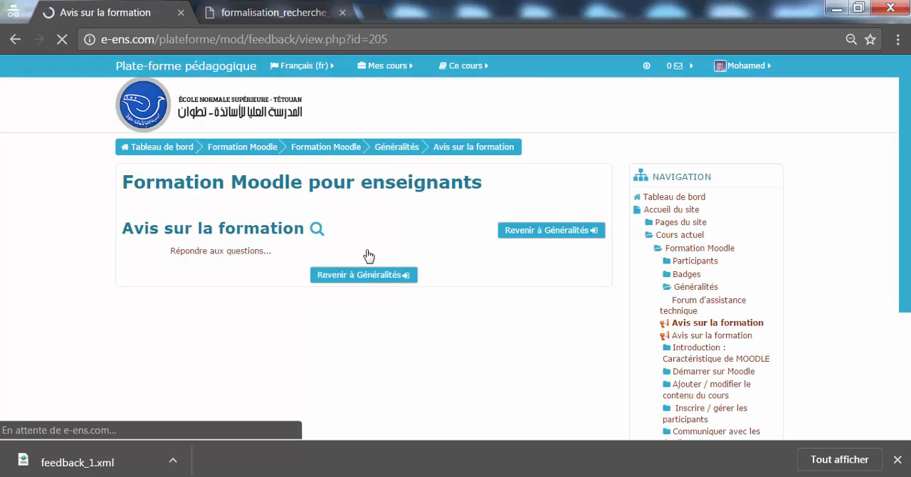
click(244, 252)
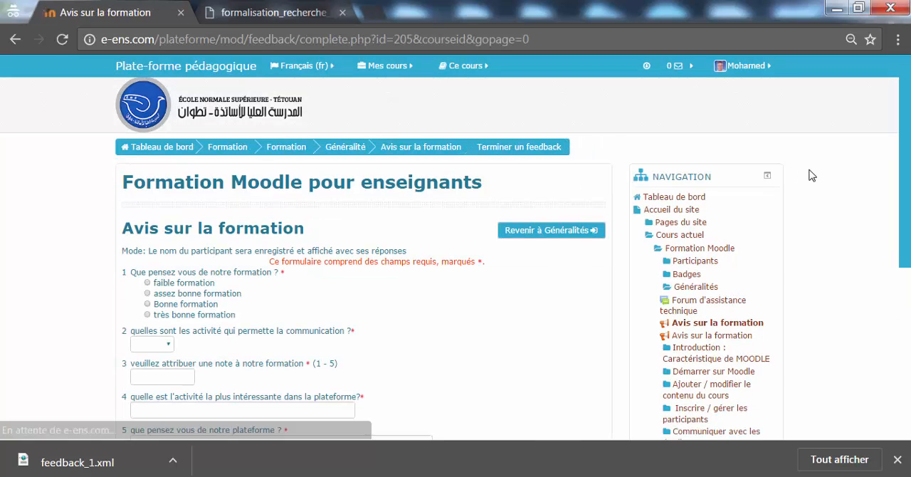
Answer the first question with "Bonne formation" and choose "forum" for the communication activity question
scroll(516, 140, down, 3)
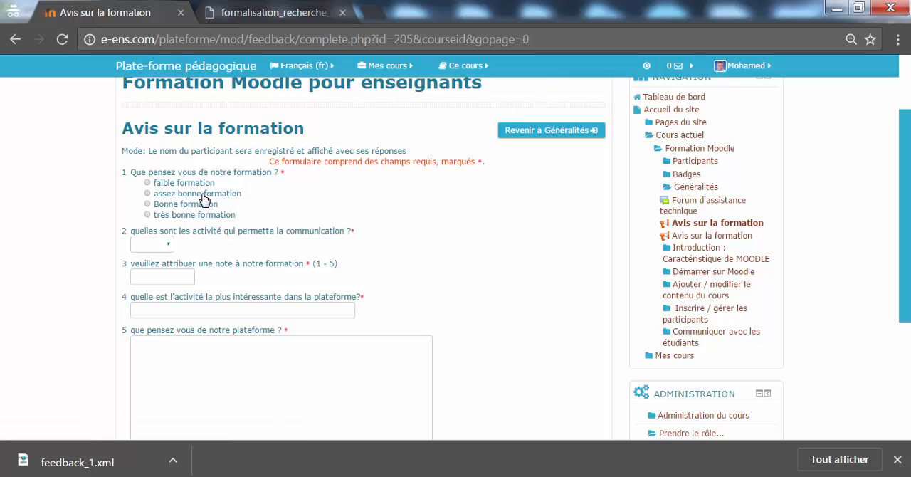
click(178, 207)
click(159, 246)
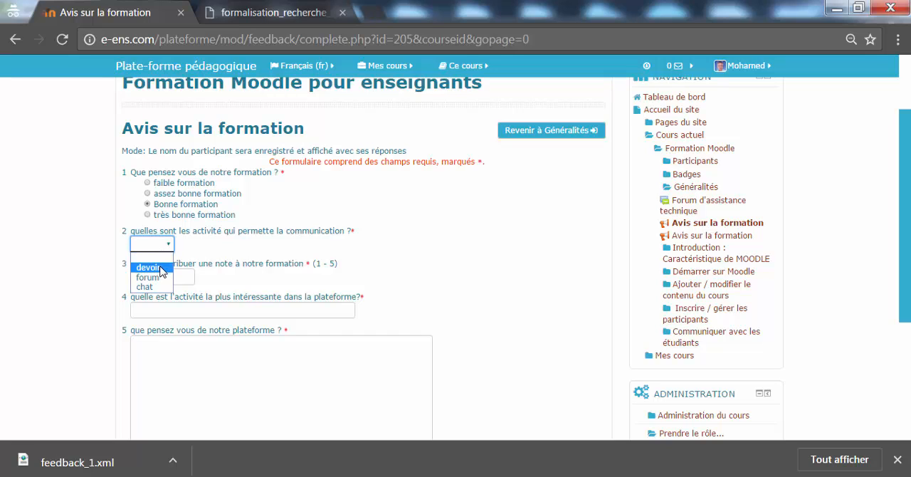
click(150, 268)
click(164, 247)
click(166, 249)
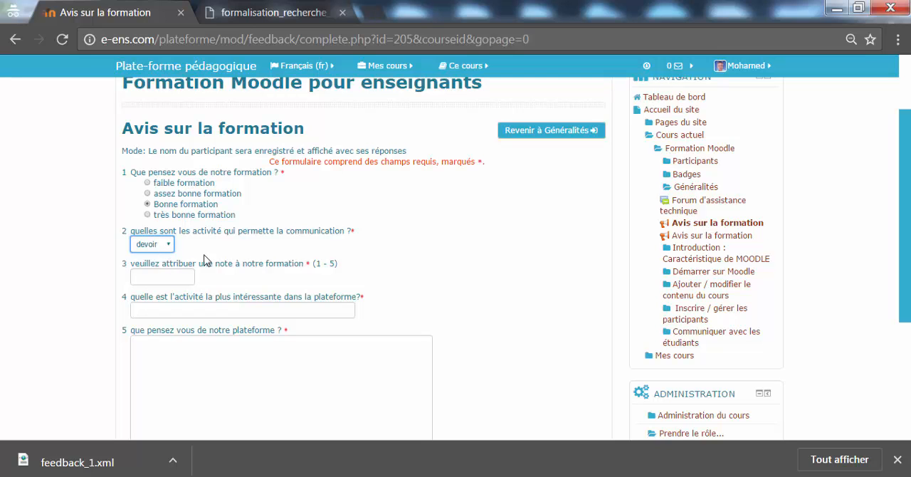
drag(908, 225, 907, 258)
click(160, 189)
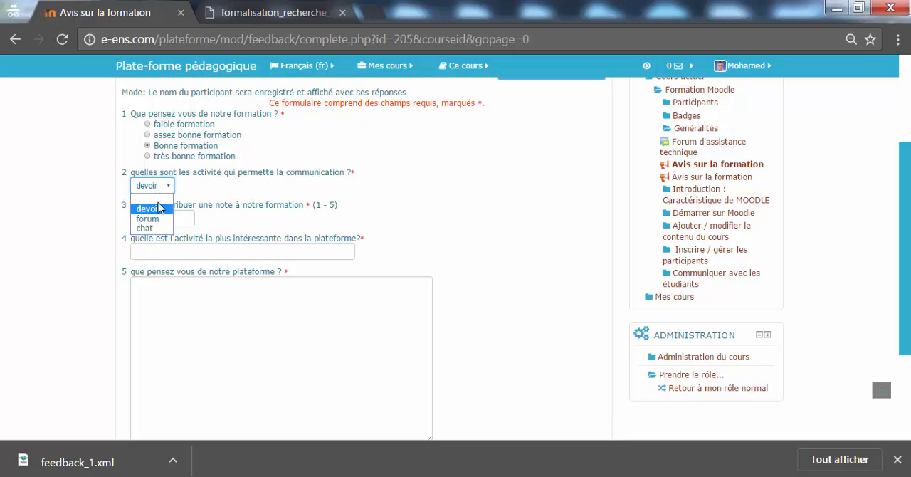
click(158, 222)
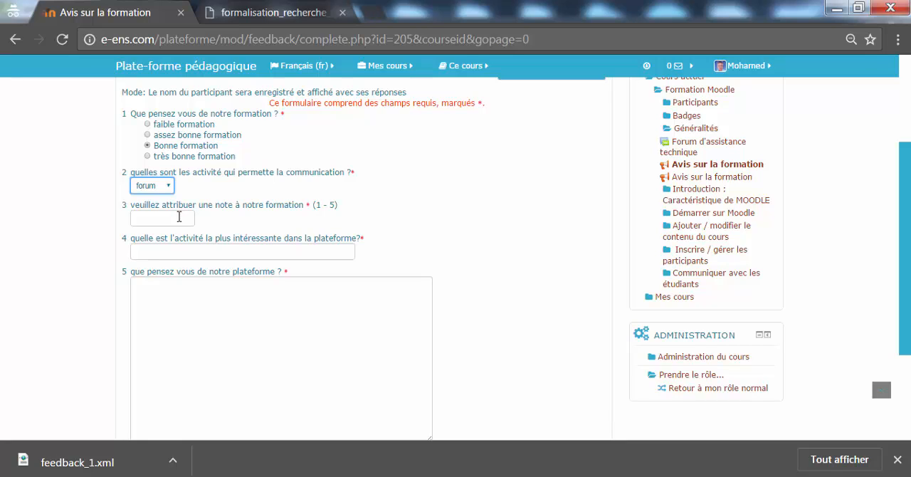
Give the training a rating of 4 and enter "Feedback" as the platform's most interesting activity
click(179, 218)
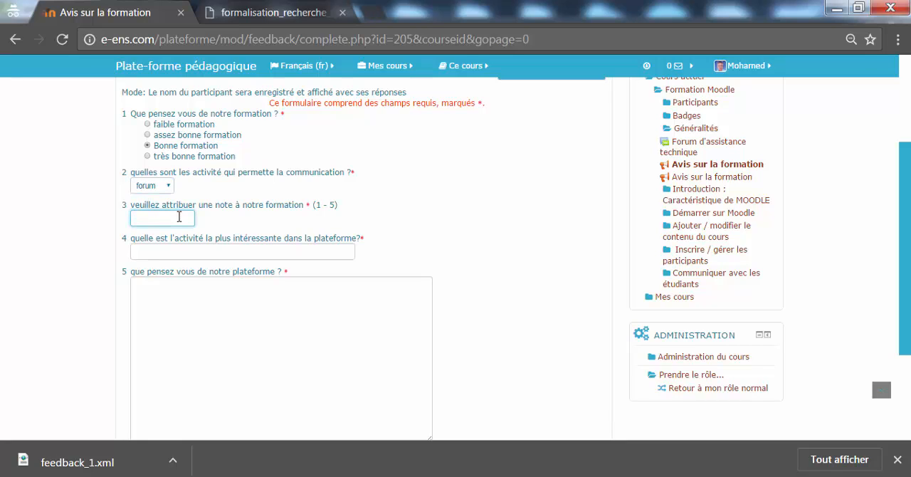
click(278, 252)
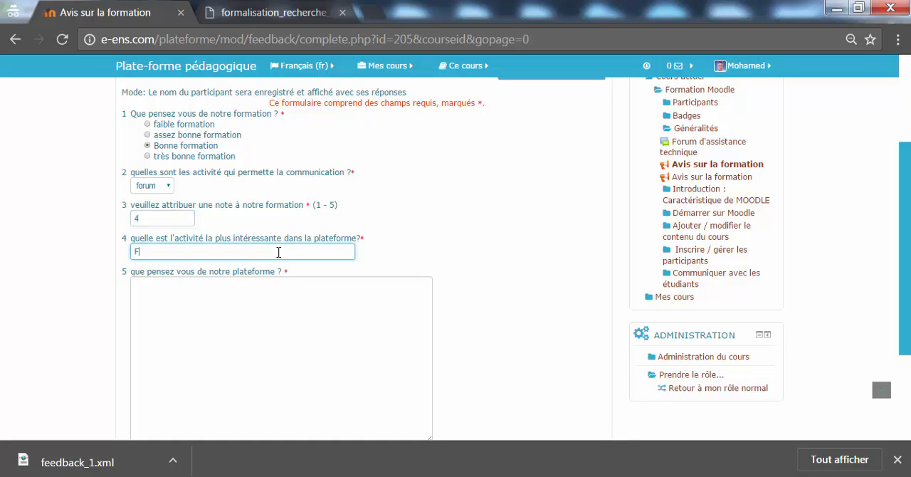
click(386, 301)
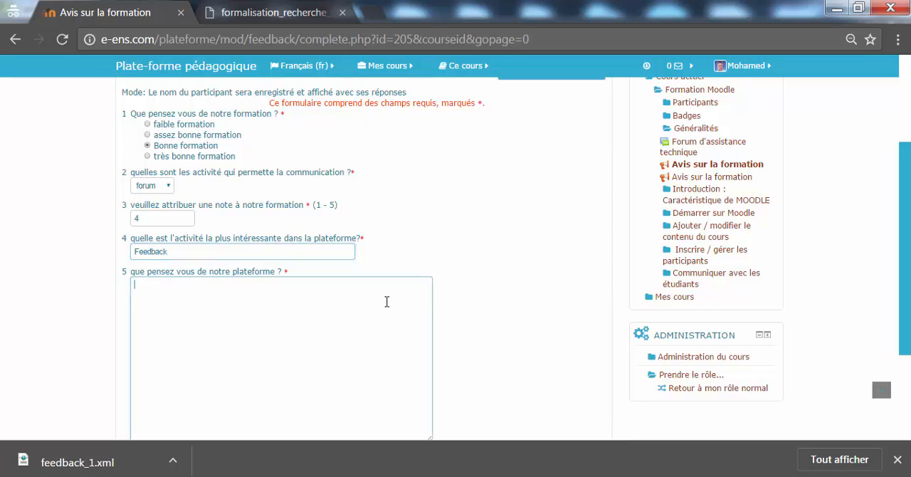
Answer the long-answer question about the platform with "Du texte ..... etc.." and continue to the questionnaire's next page
drag(902, 303, 906, 367)
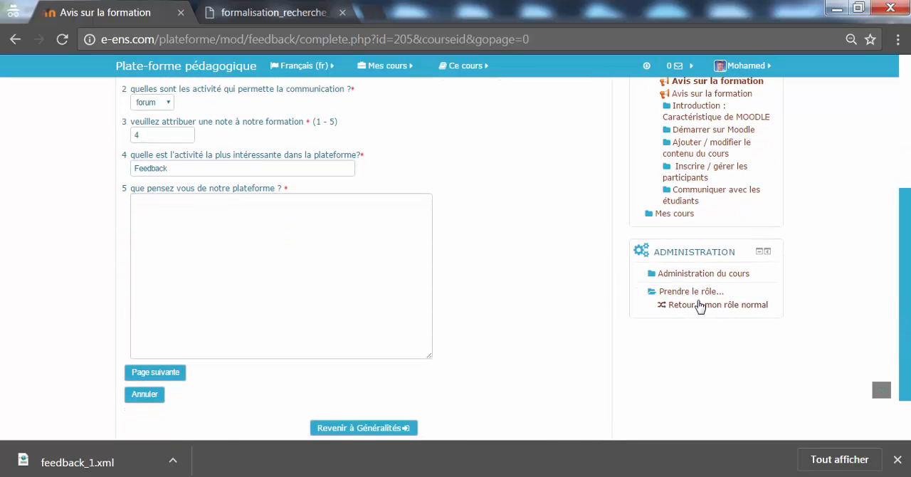
click(390, 283)
text(Du te)
scroll(391, 283, up, 2)
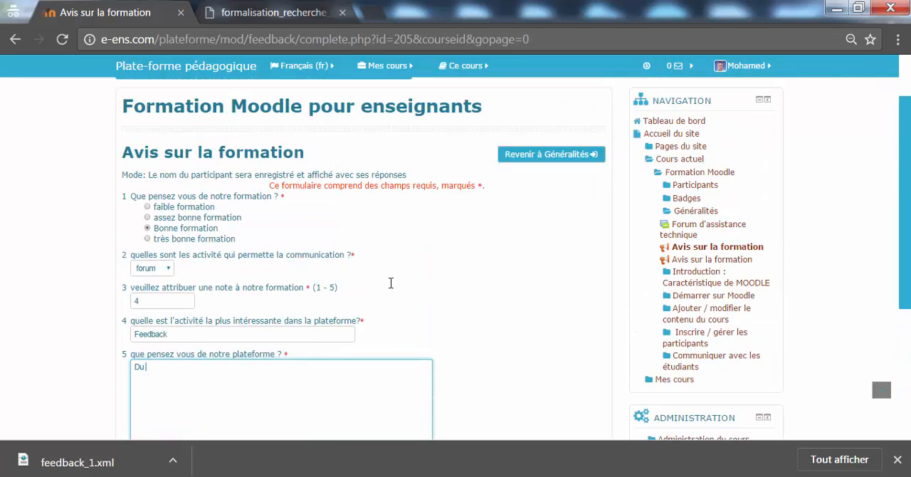
scroll(489, 295, down, 2)
text(xte ..... etc..)
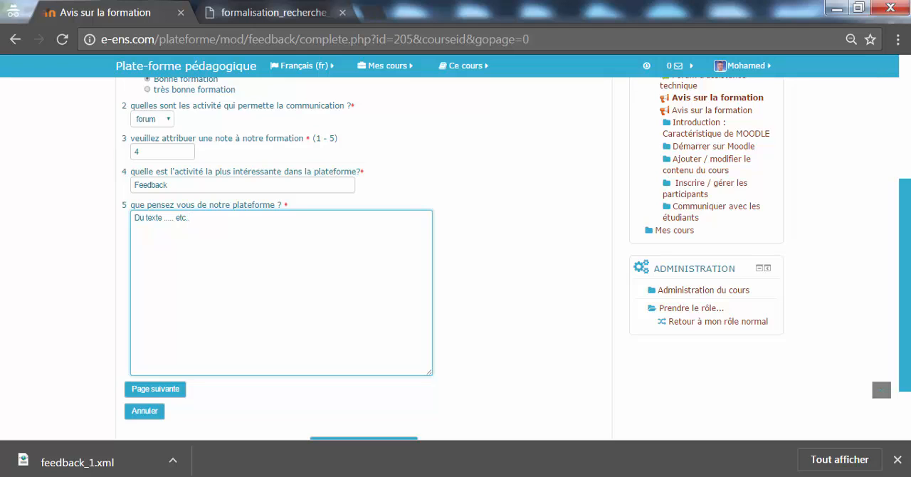
drag(903, 303, 904, 351)
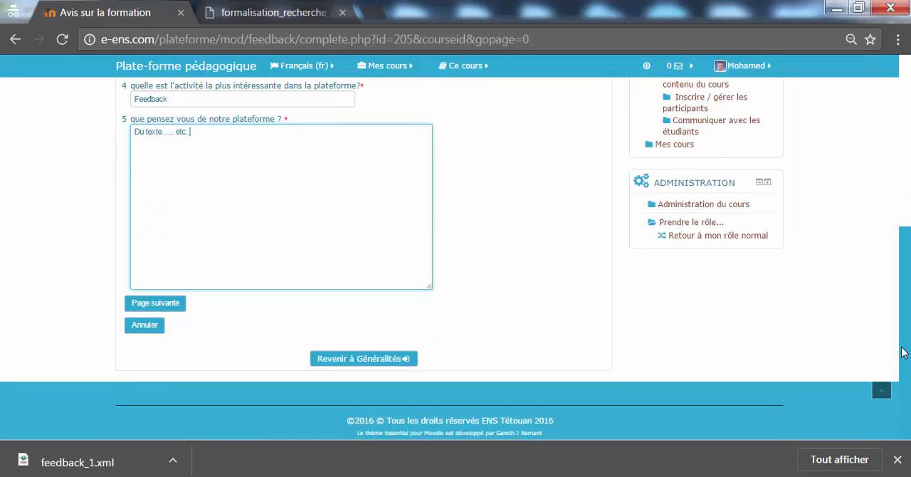
click(175, 307)
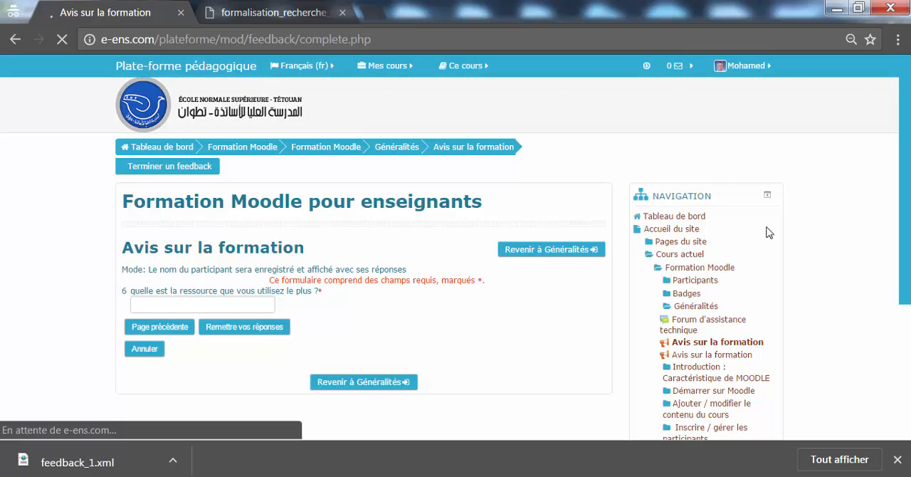
Answer the most-used resource question with "Page", submit the responses, and continue to the course page
drag(908, 176, 906, 210)
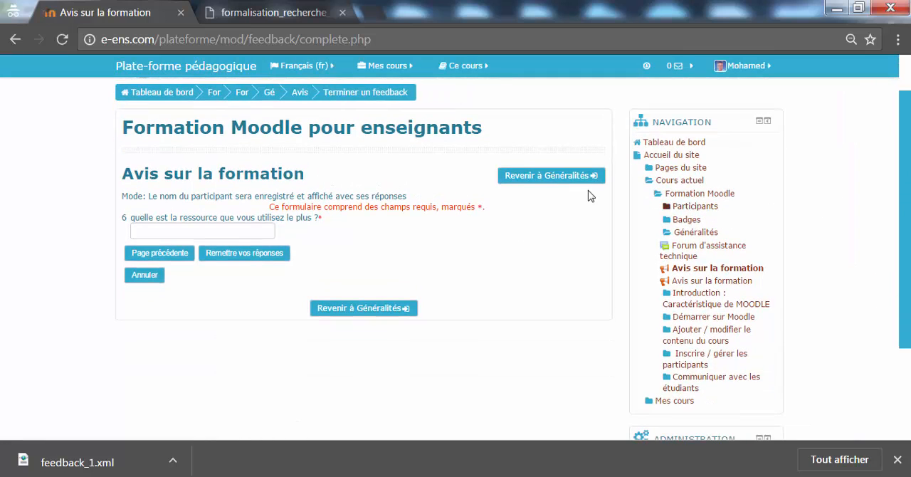
click(228, 235)
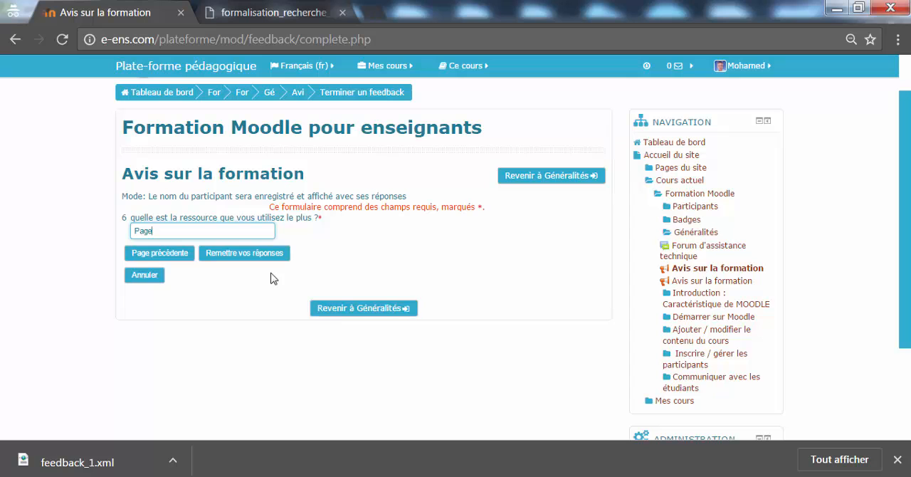
click(230, 257)
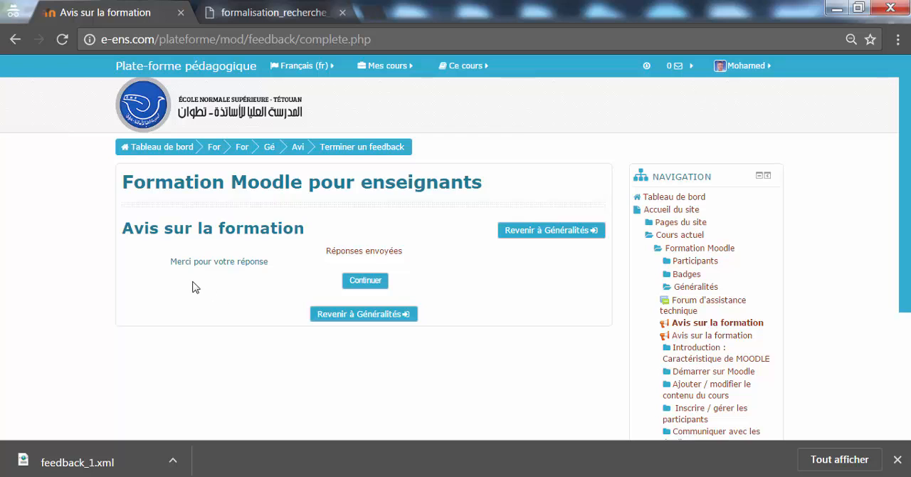
click(356, 283)
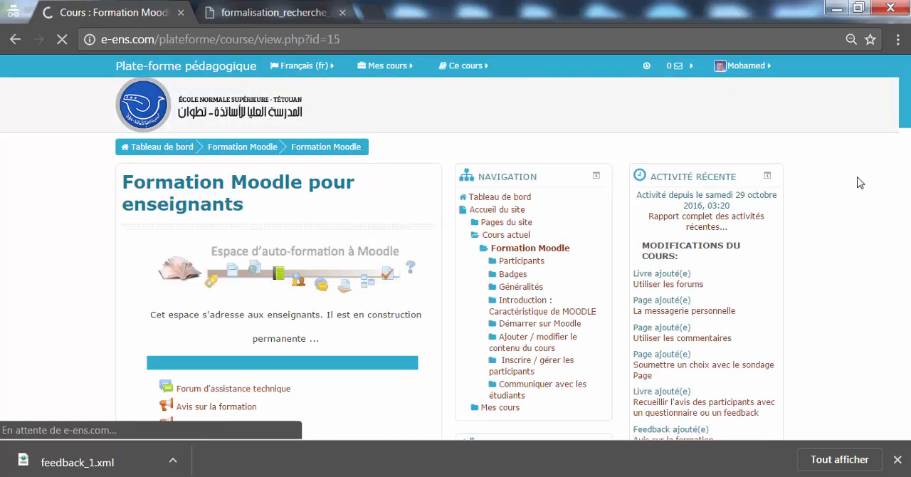
Return to the normal role and open the overview of the first "Avis sur la formation" activity in the course
drag(905, 109, 898, 164)
click(578, 242)
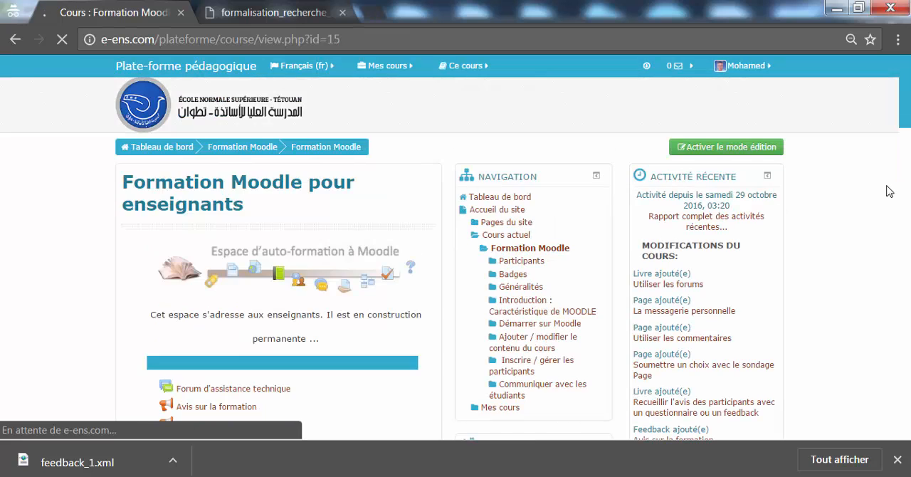
scroll(306, 224, down, 3)
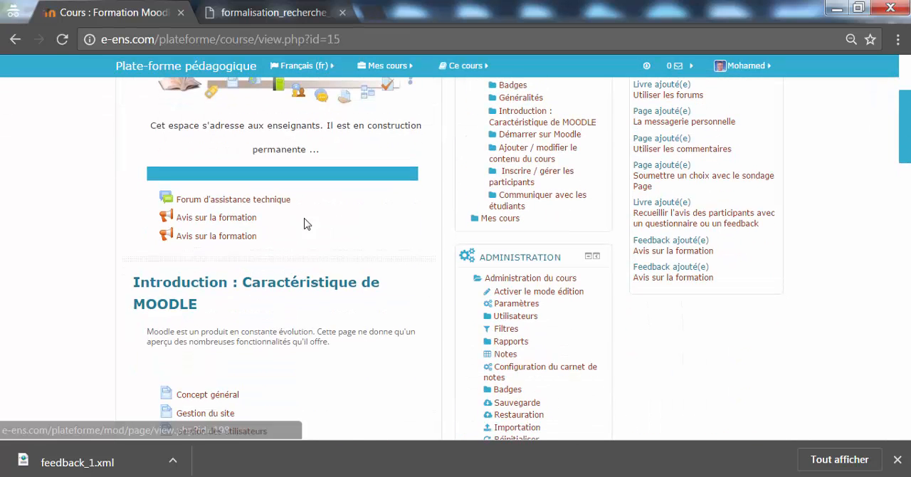
click(242, 218)
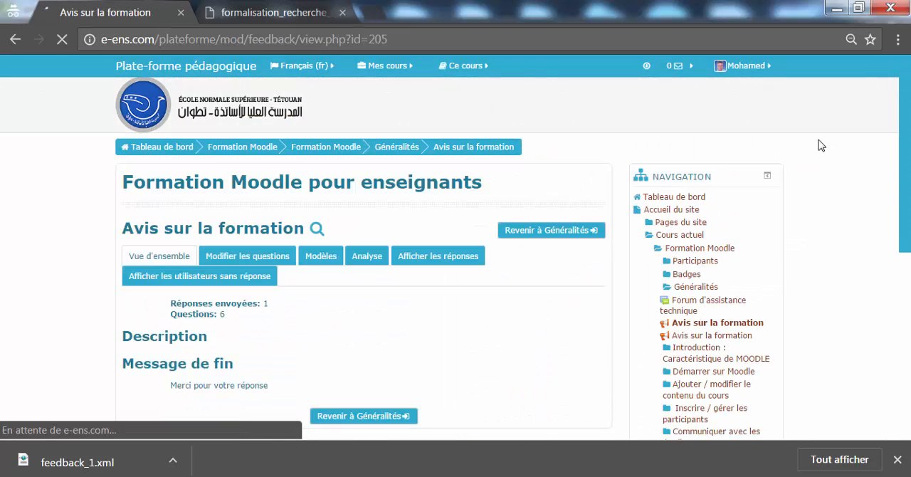
scroll(642, 151, down, 1)
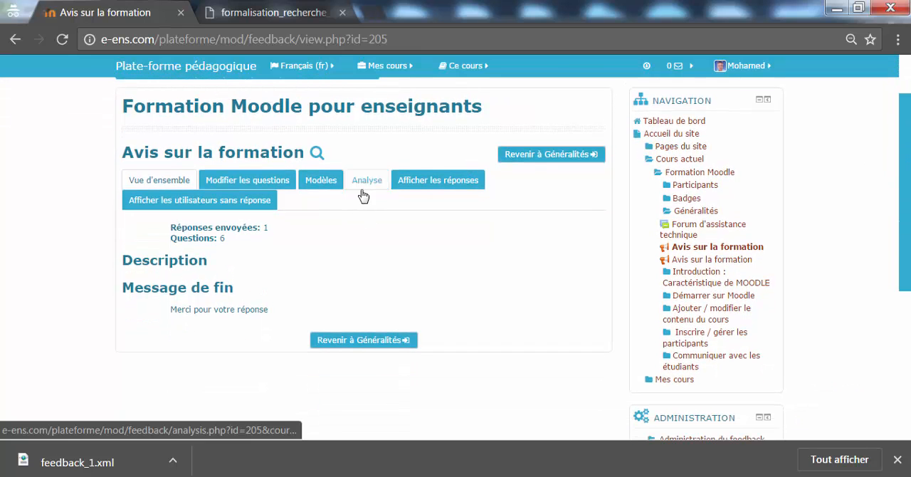
Open the analysis of the feedback activity and examine the submitted answers and averages for all six questions
click(368, 191)
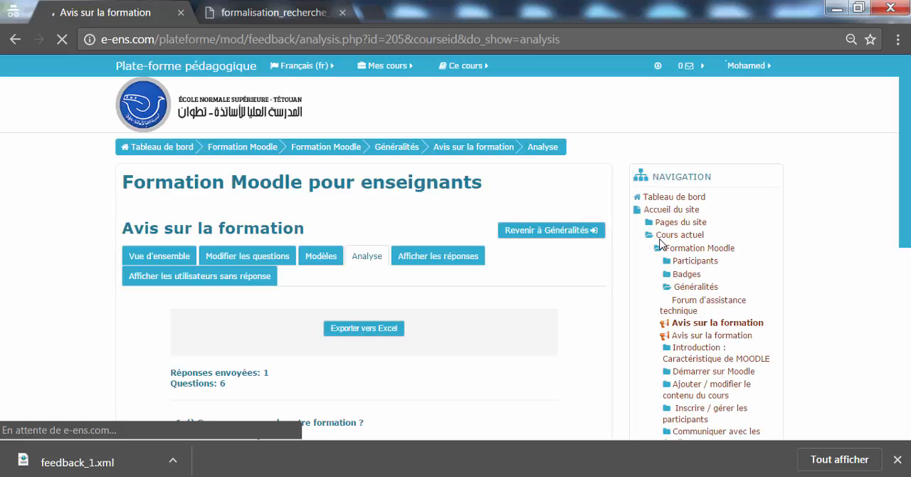
scroll(900, 293, down, 3)
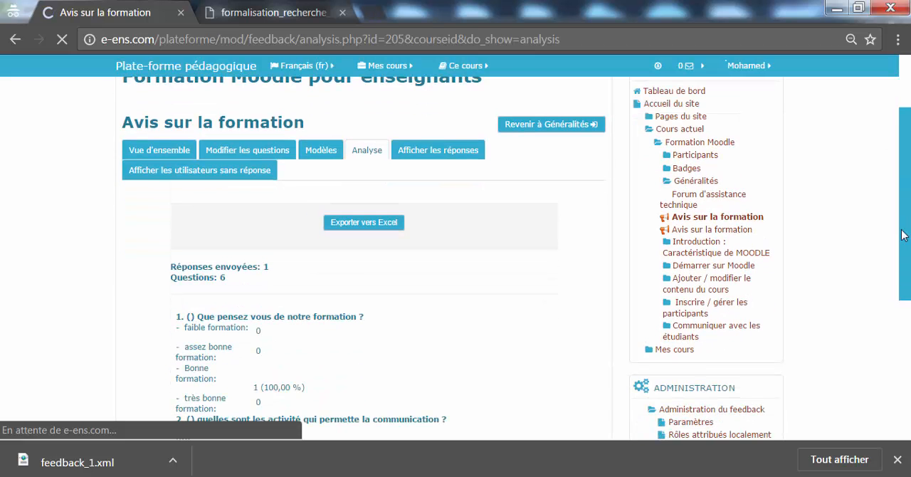
drag(900, 293, 906, 335)
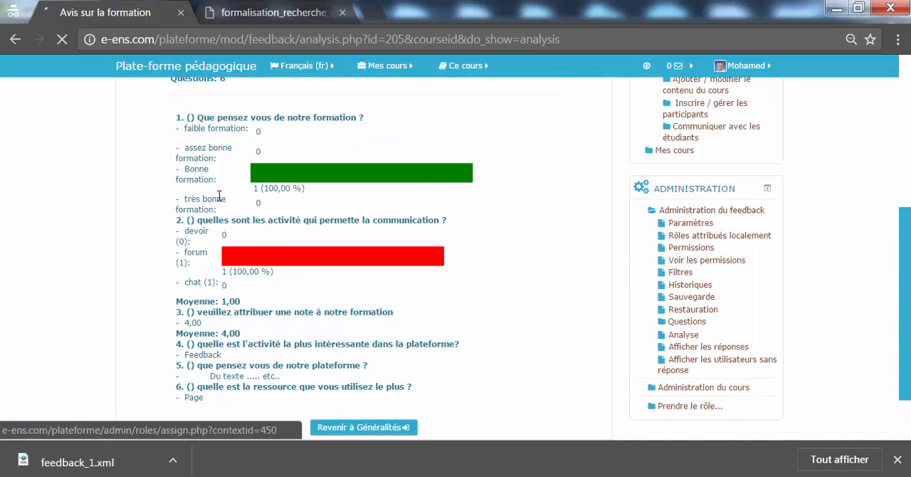
drag(217, 179, 294, 165)
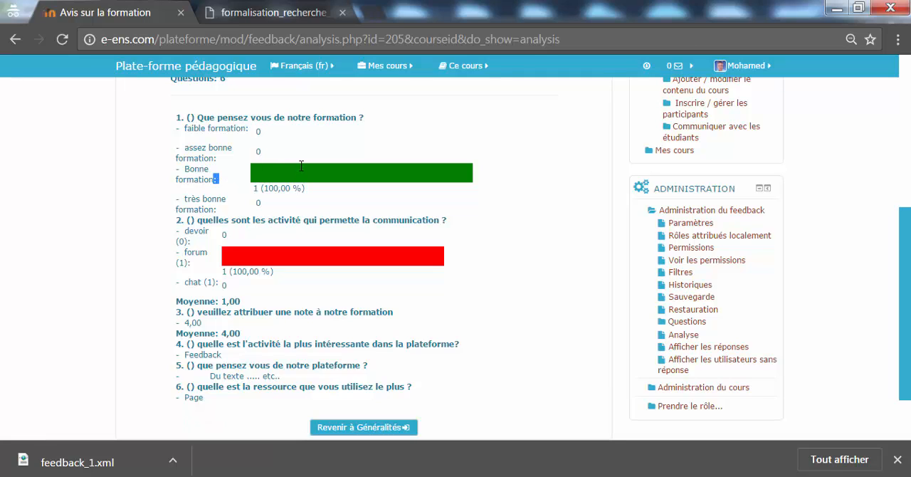
click(218, 258)
drag(225, 259, 177, 263)
click(219, 283)
drag(201, 318, 178, 324)
drag(244, 333, 219, 332)
scroll(427, 271, down, 2)
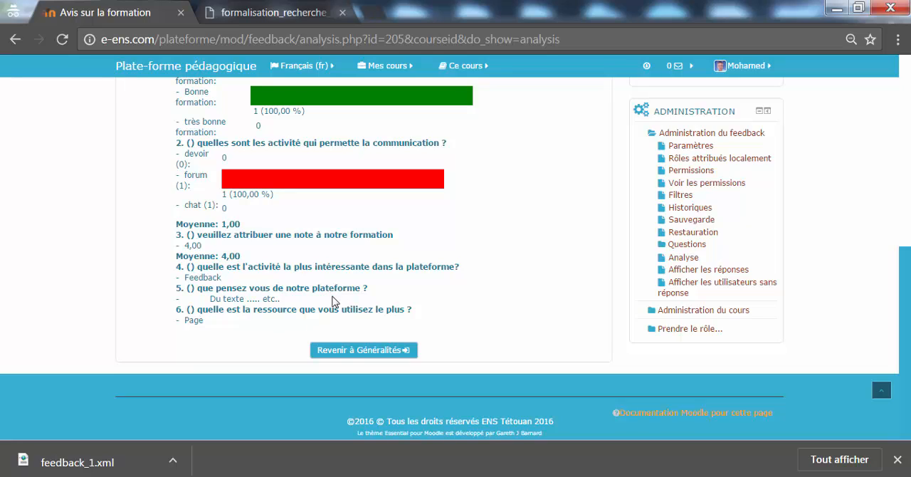
drag(271, 292, 233, 293)
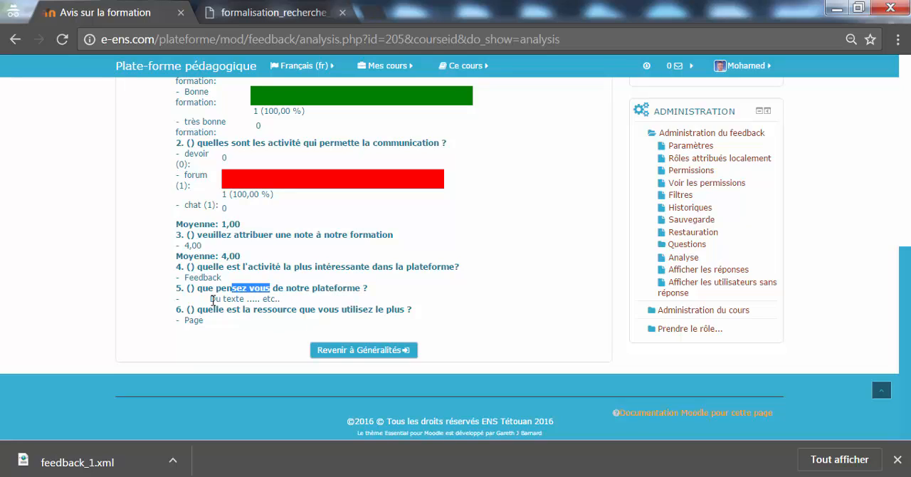
click(212, 301)
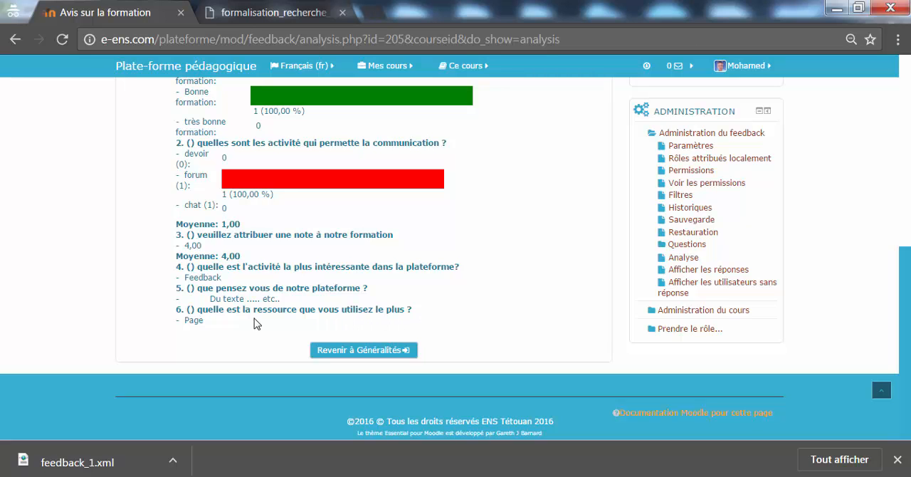
Export the response analysis to Excel, view the downloaded feedback.xlsx workbook, and close it
drag(903, 332, 880, 161)
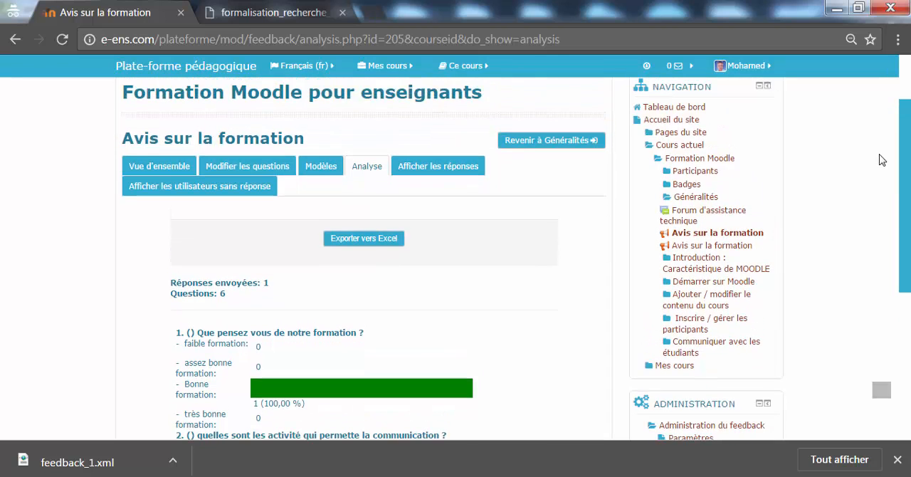
click(352, 246)
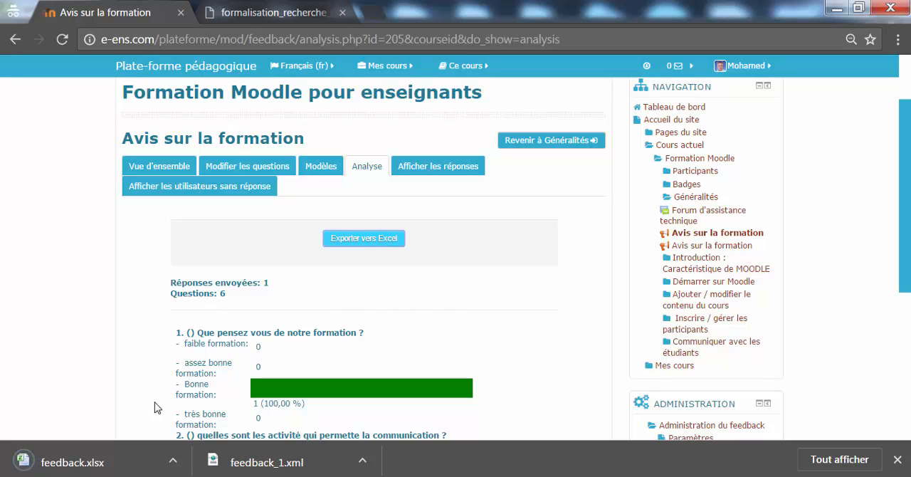
click(111, 462)
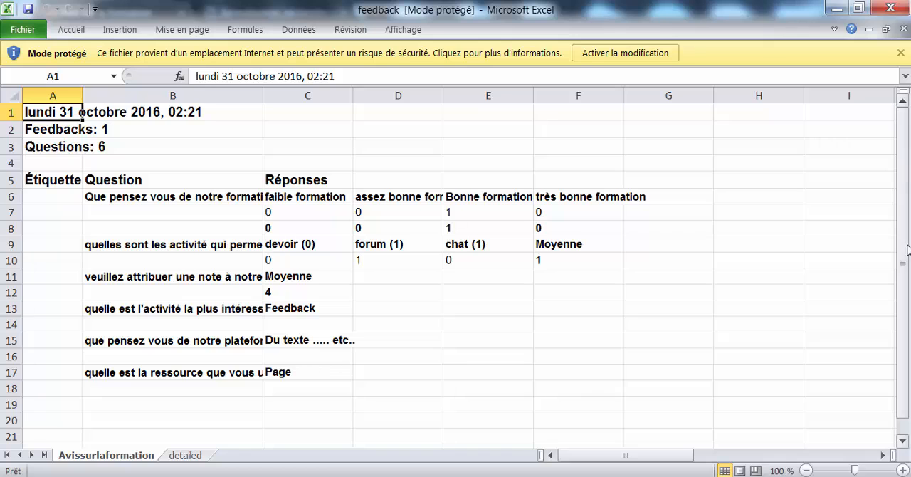
drag(907, 226, 906, 256)
click(890, 8)
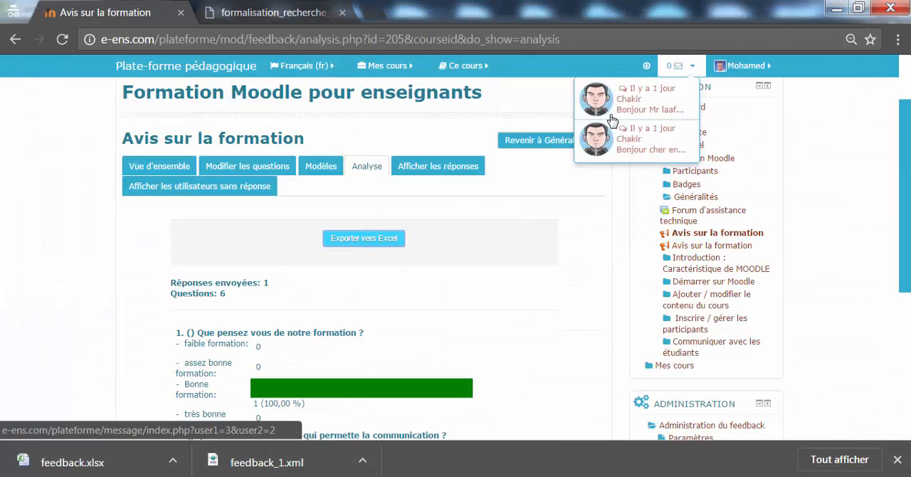
Save the activity's questions as a new template named "Feedback de formation"
click(320, 171)
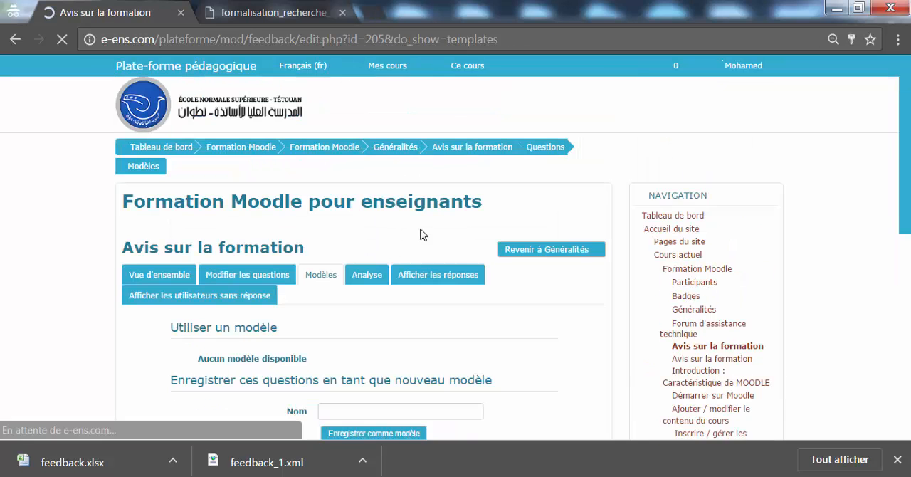
scroll(888, 246, down, 3)
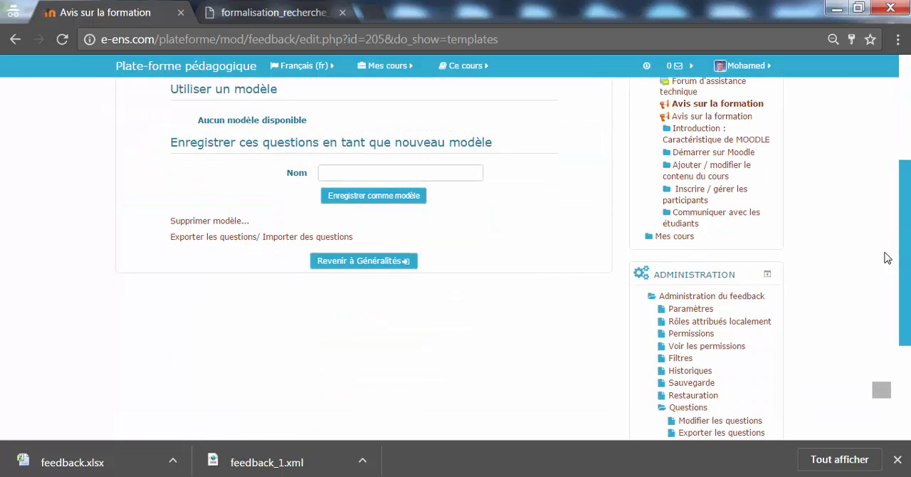
scroll(885, 242, up, 1)
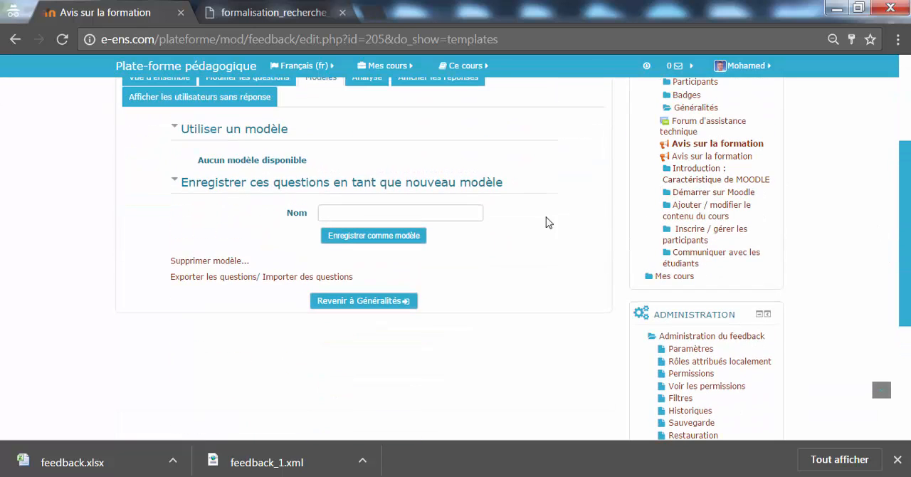
click(377, 214)
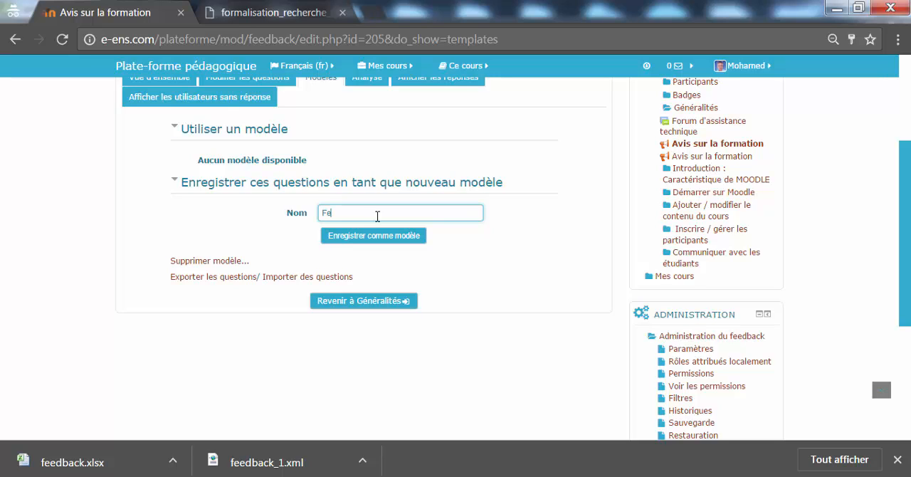
text(Feedback de formation)
click(401, 237)
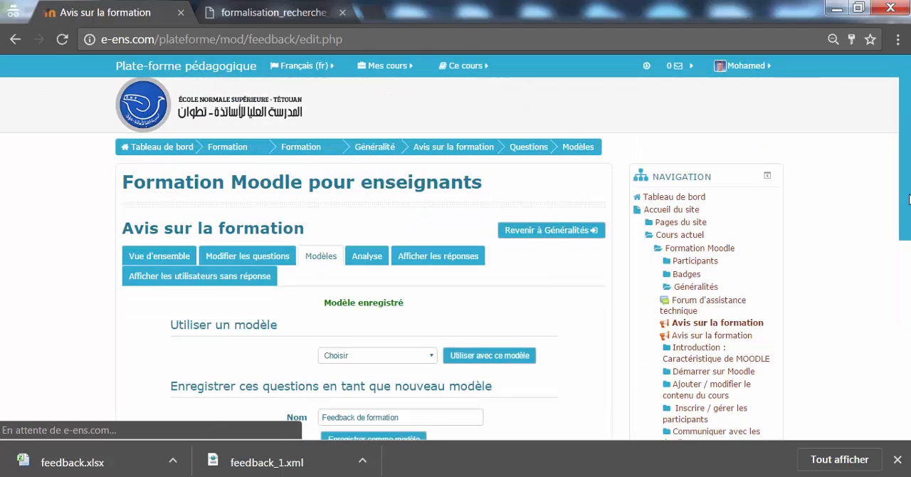
Select the "Feedback de formation" template for use, view its confirmation page, and return to the templates page without applying it
scroll(331, 284, down, 3)
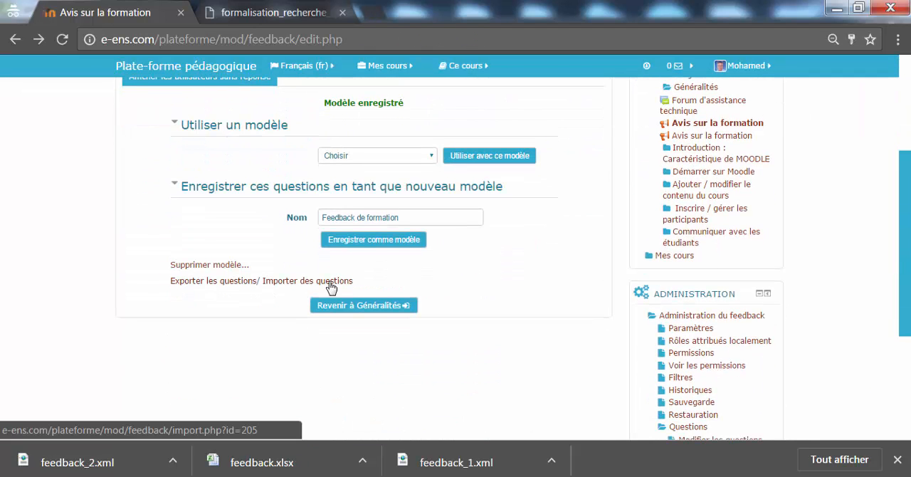
click(361, 158)
click(270, 150)
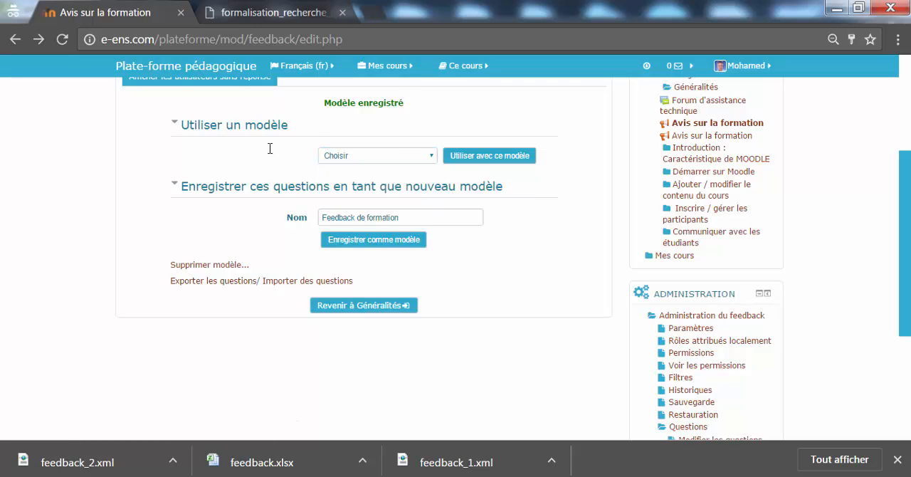
click(377, 161)
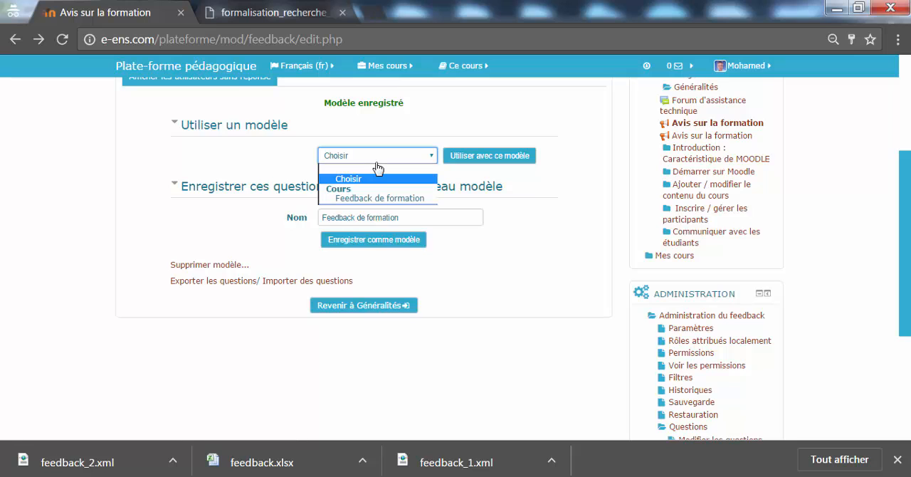
click(399, 200)
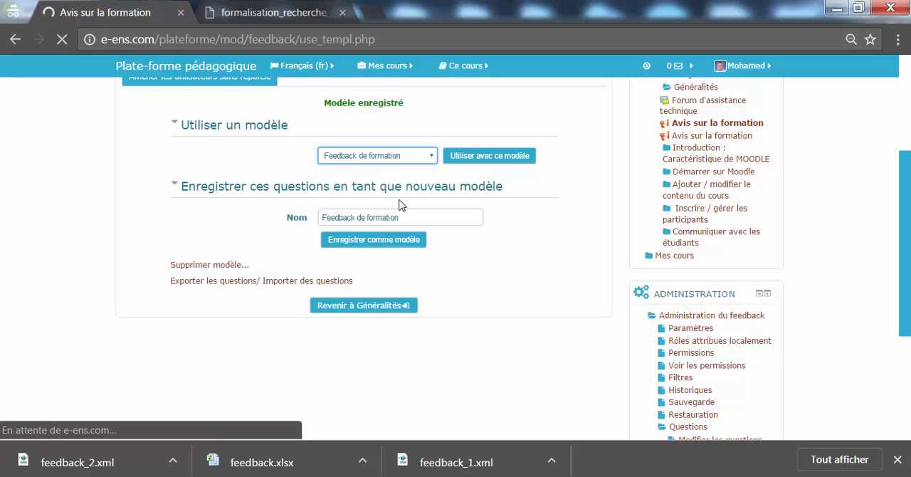
drag(903, 185, 903, 107)
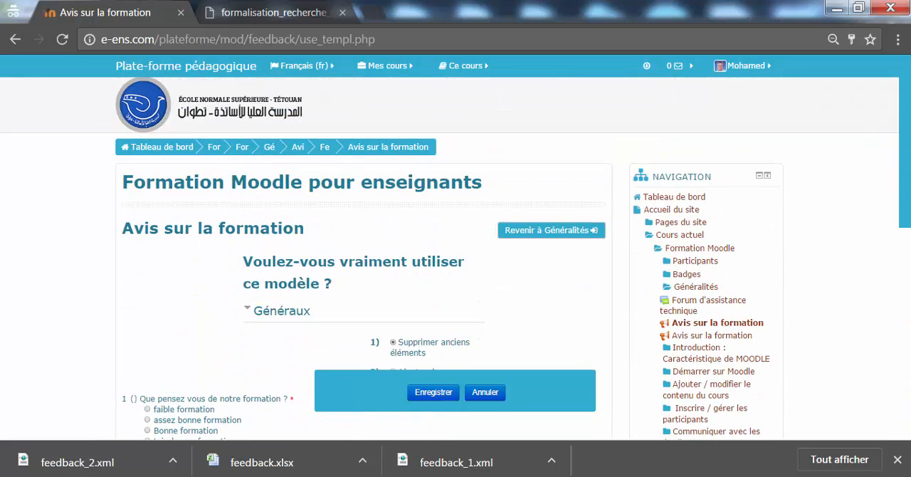
click(15, 39)
drag(901, 306, 902, 276)
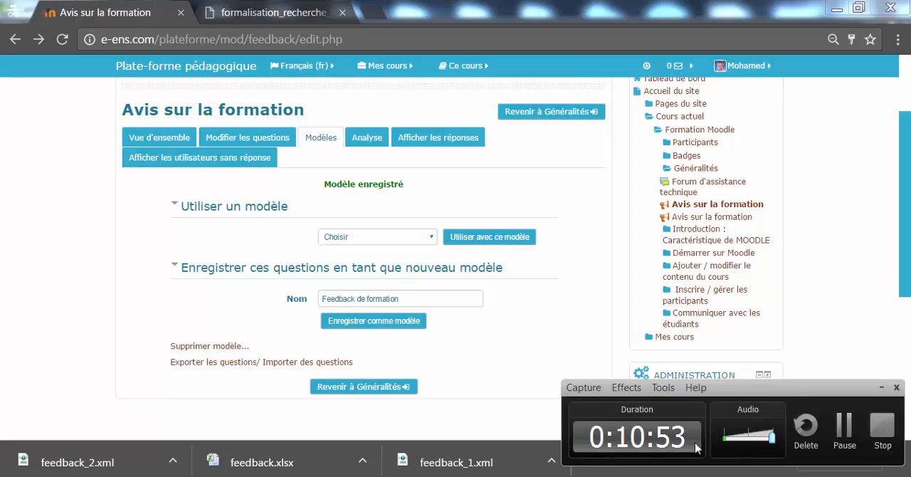